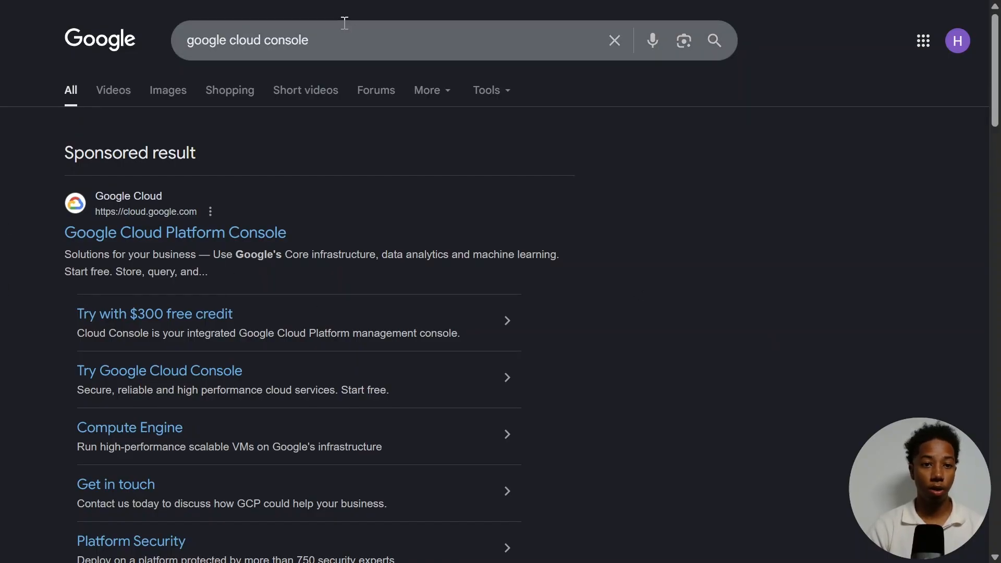
- Open the Google Cloud console from the sponsored search result and go to the Console
click(171, 234)
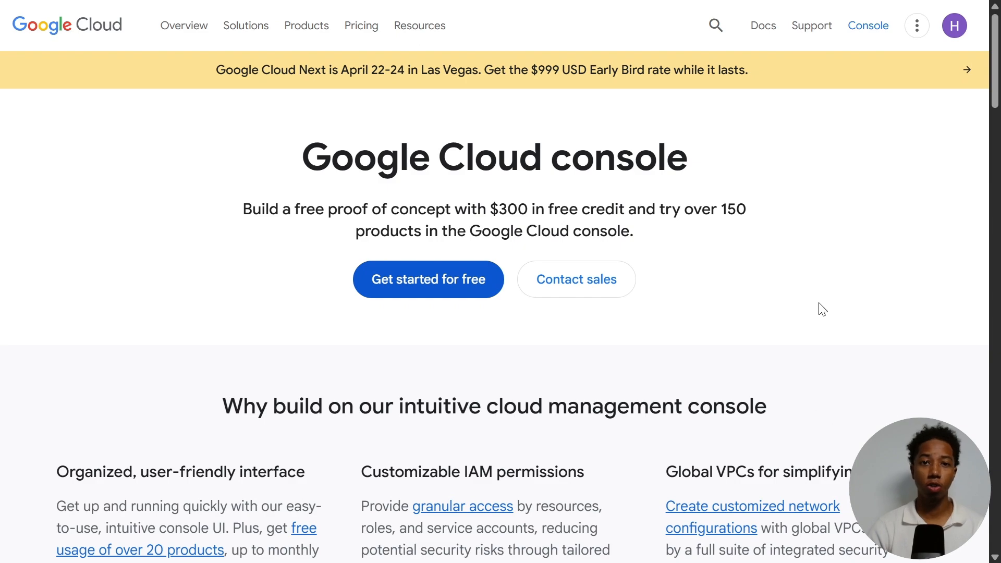
drag(492, 211, 618, 214)
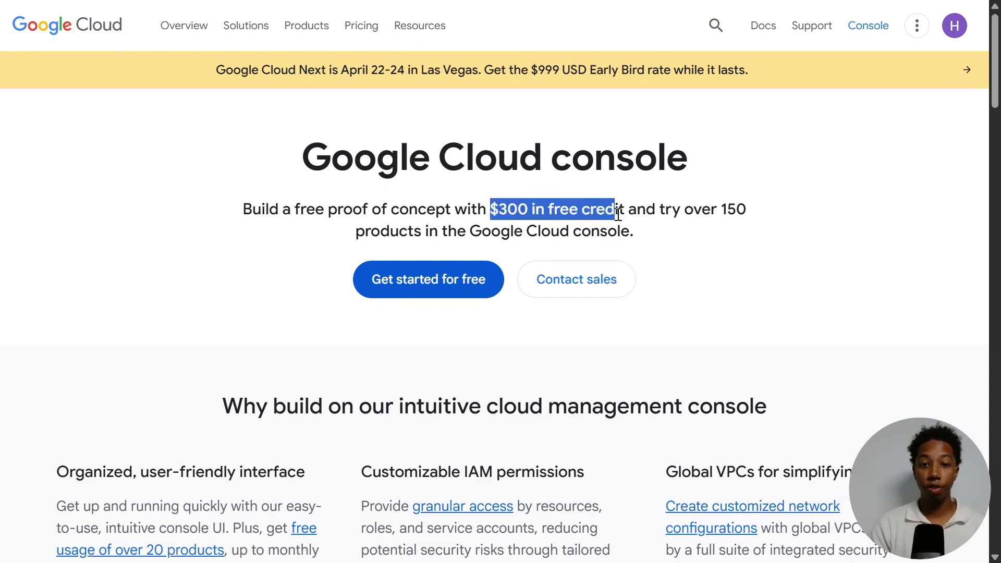
click(880, 315)
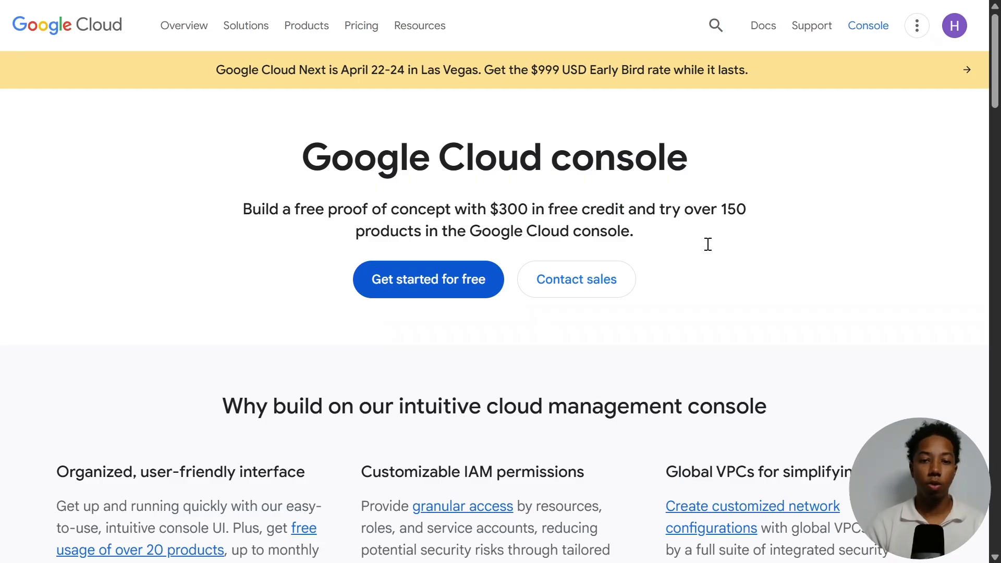
click(883, 24)
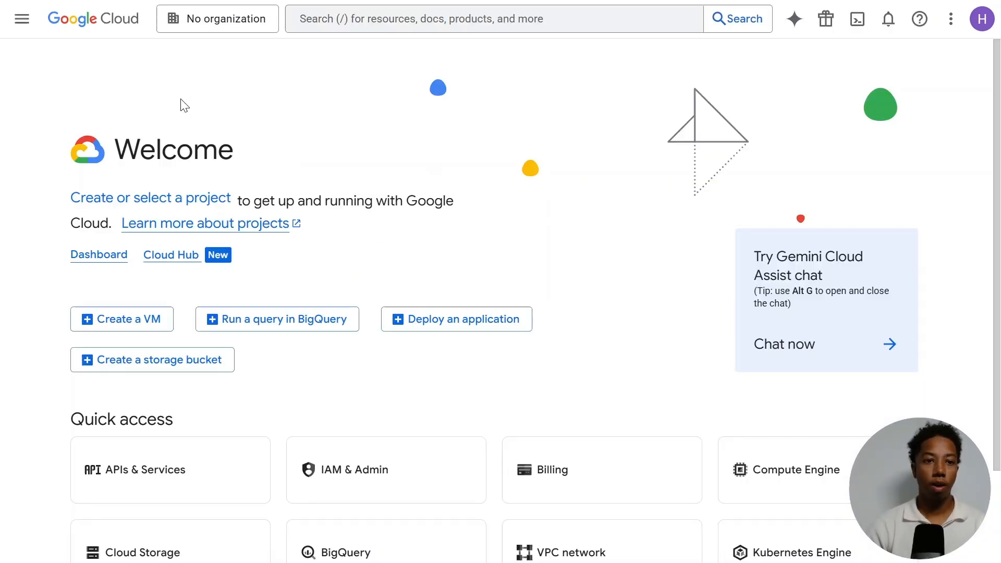
- Create a new Google Cloud project named n8n setup
click(220, 22)
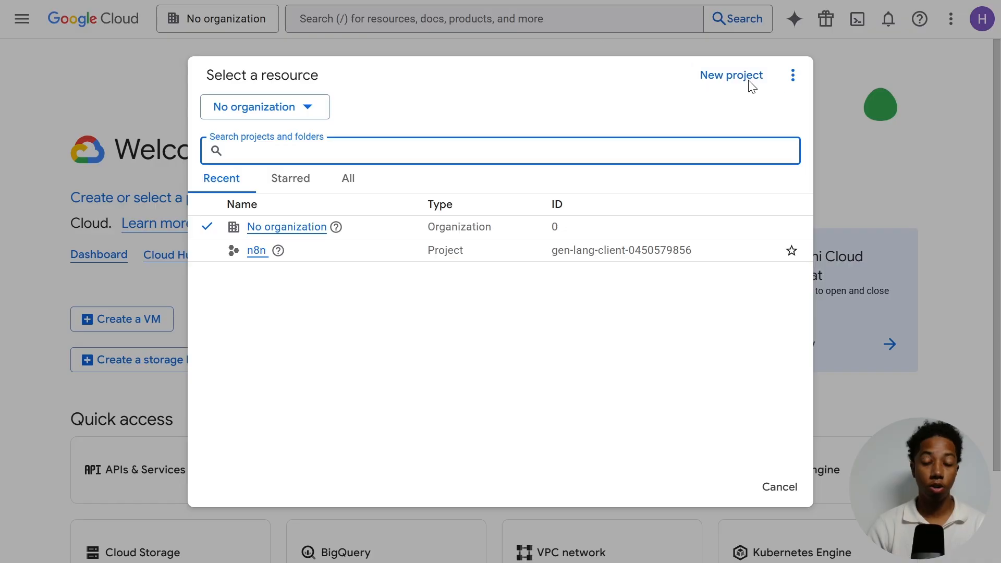
click(737, 83)
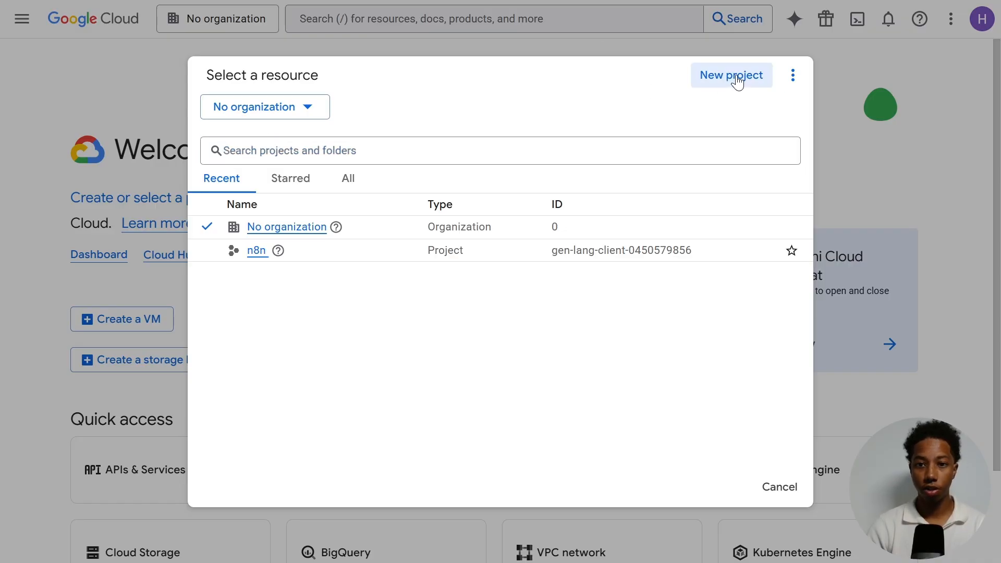
drag(152, 202, 14, 204)
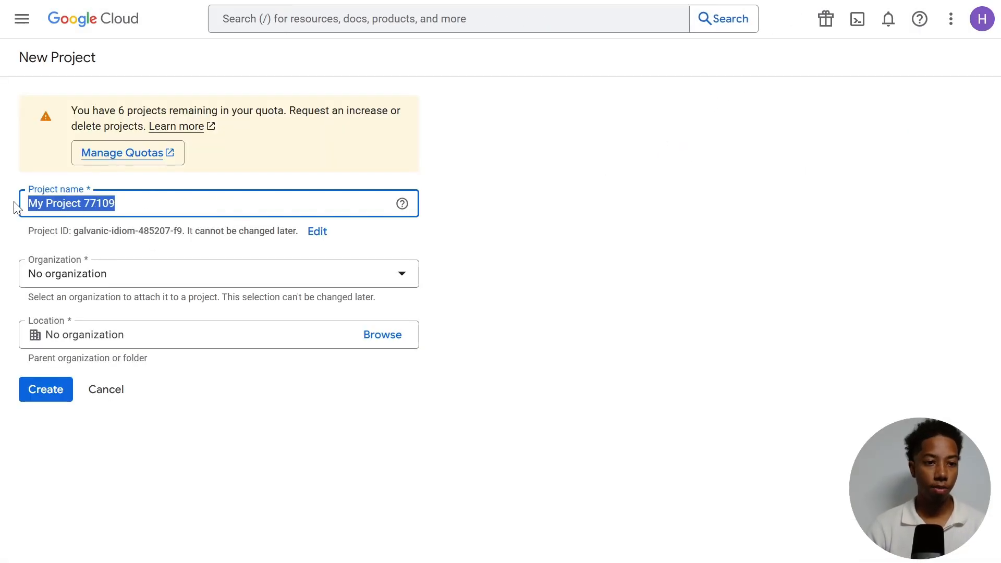
key(BackSpace)
text(n8n setup)
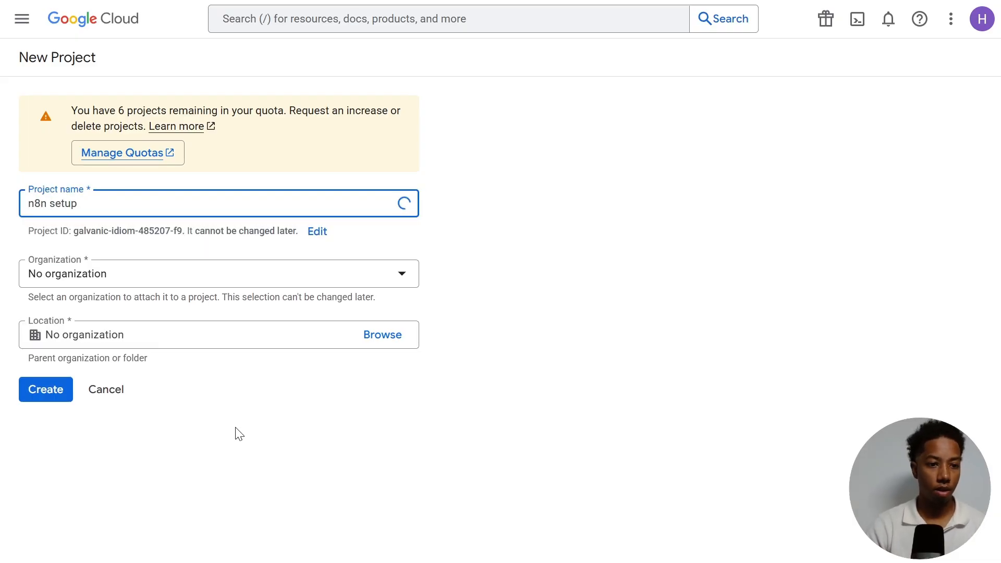
click(173, 409)
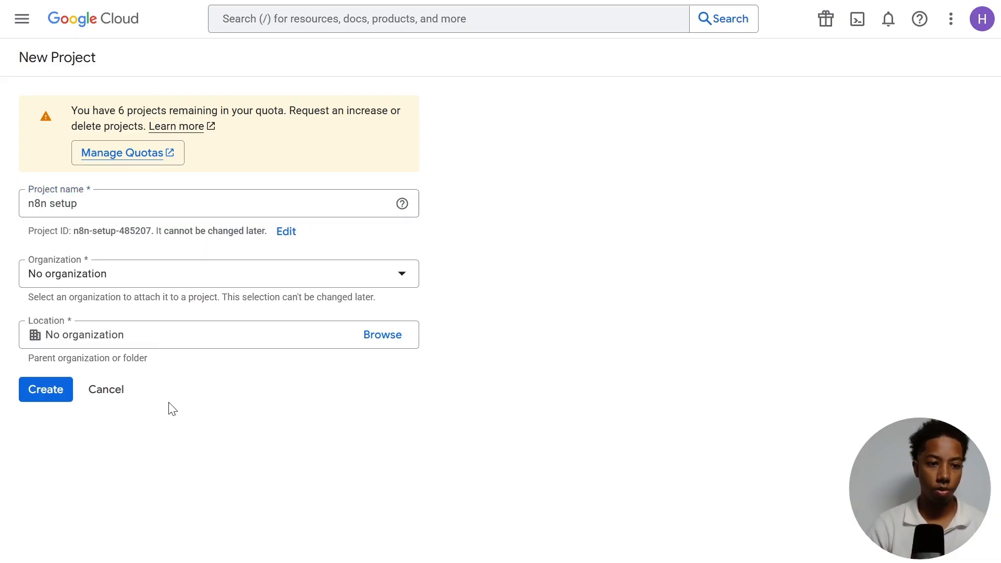
click(47, 396)
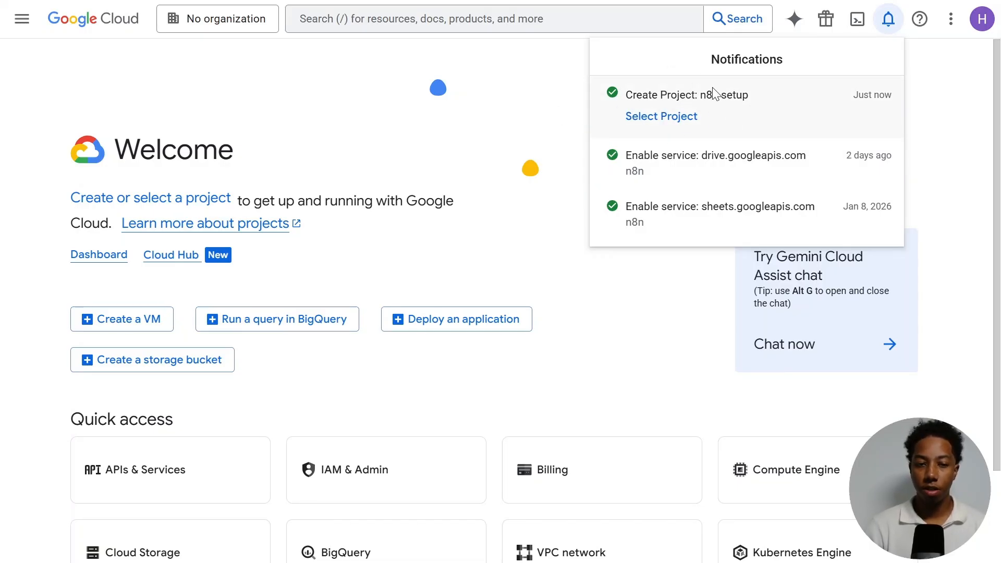
- Switch the active project to n8n setup
click(219, 18)
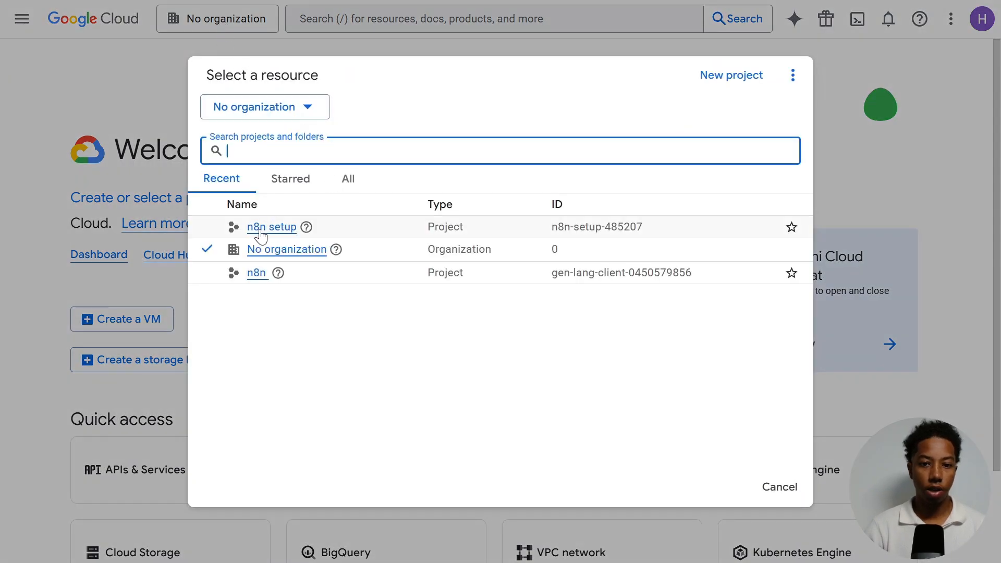
click(260, 228)
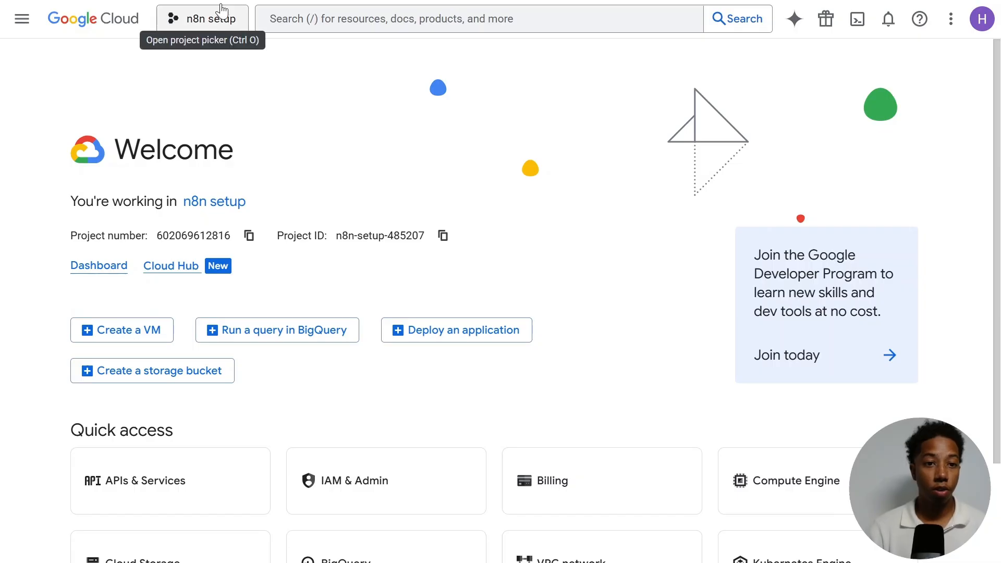
click(222, 12)
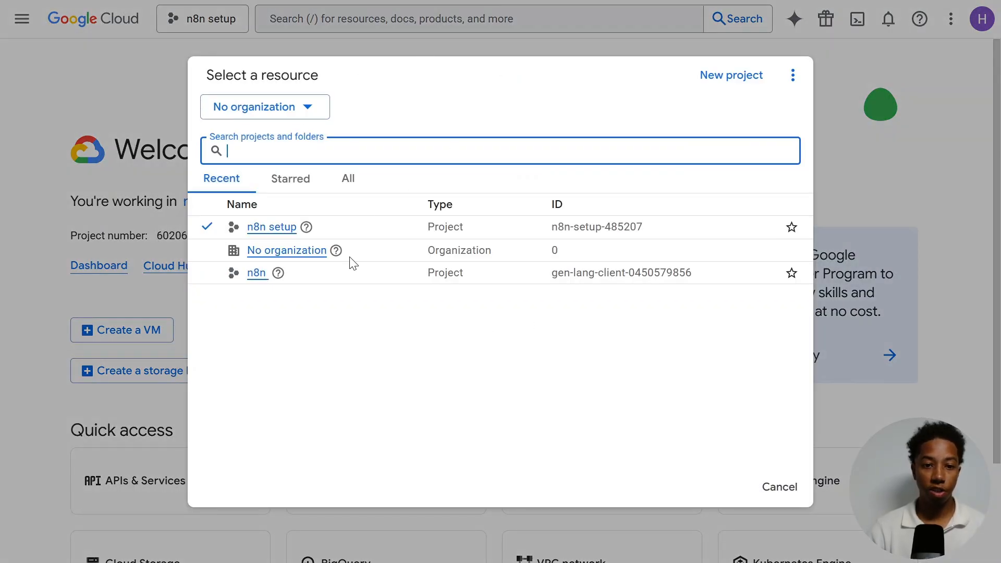
key(Escape)
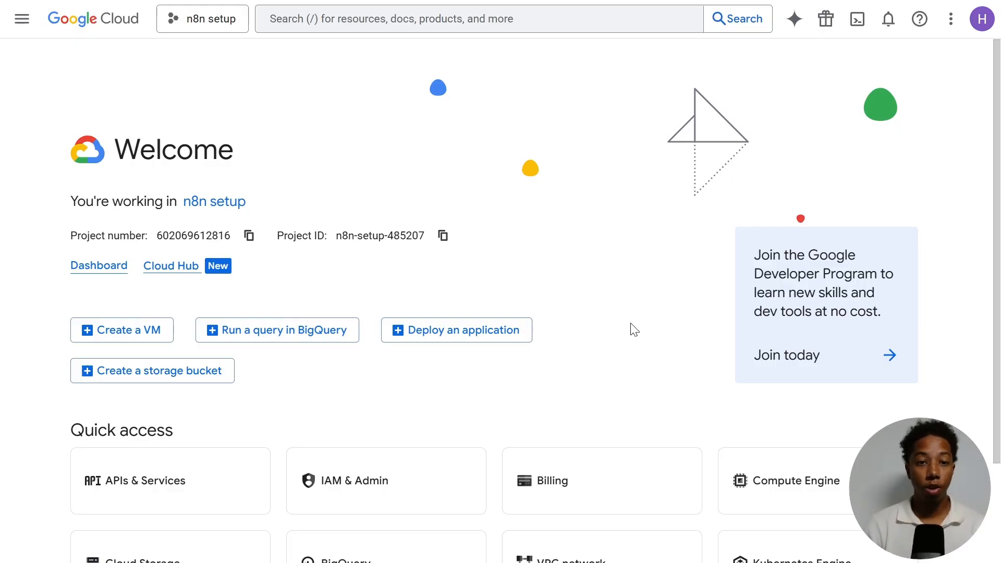
- Search the console for Google drive api and enable the Google Drive API
click(367, 18)
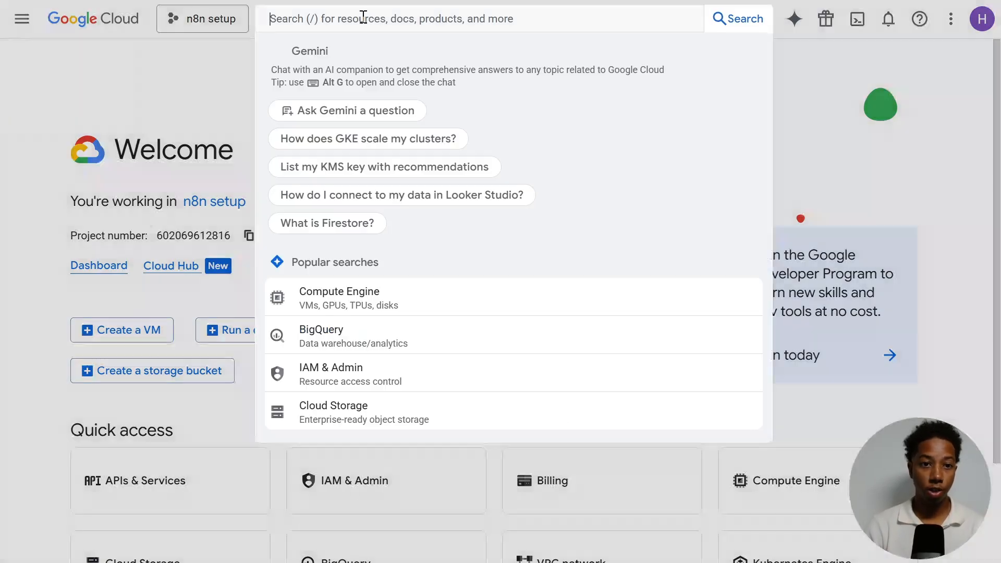
text(Google drive)
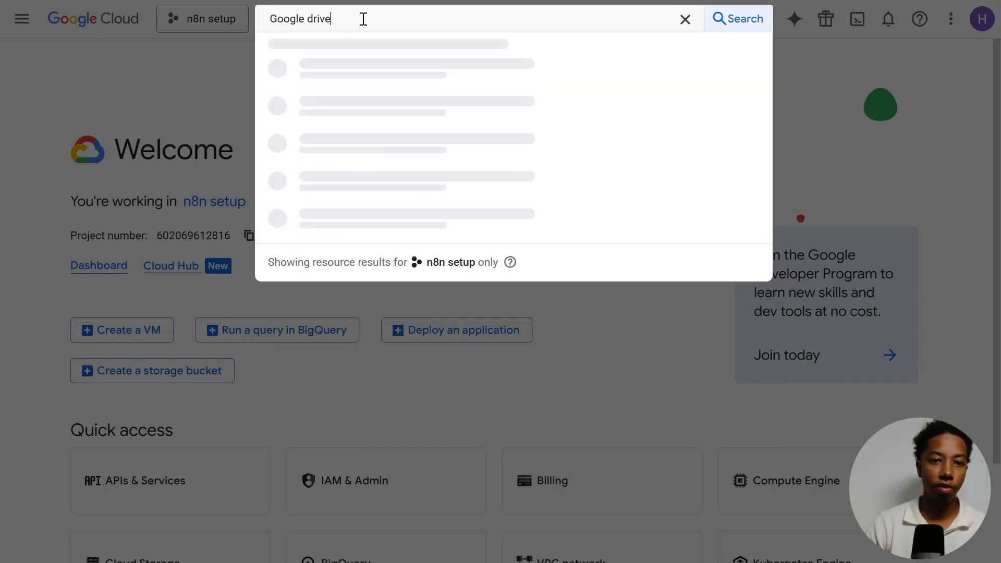
text( a)
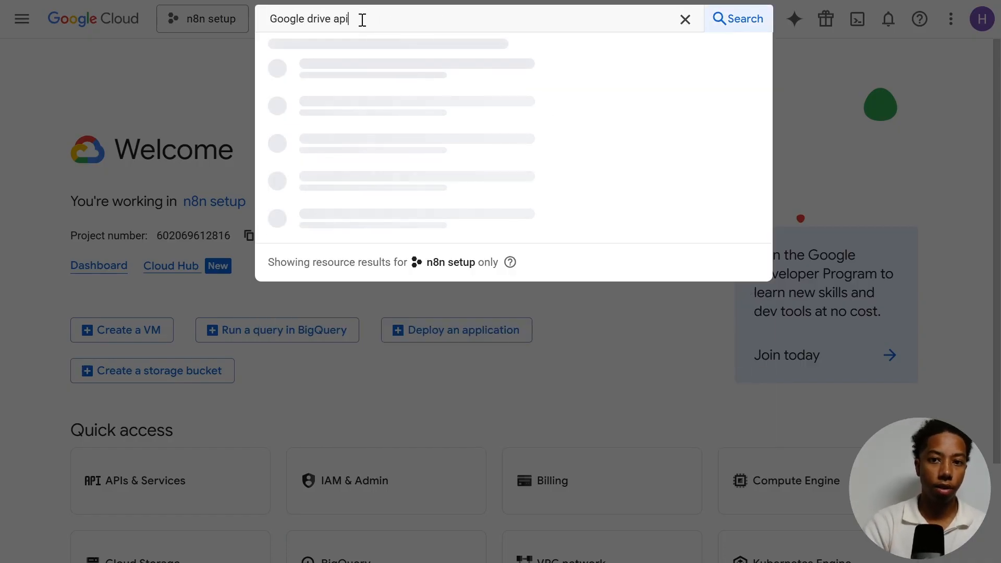
text(pi)
key(Return)
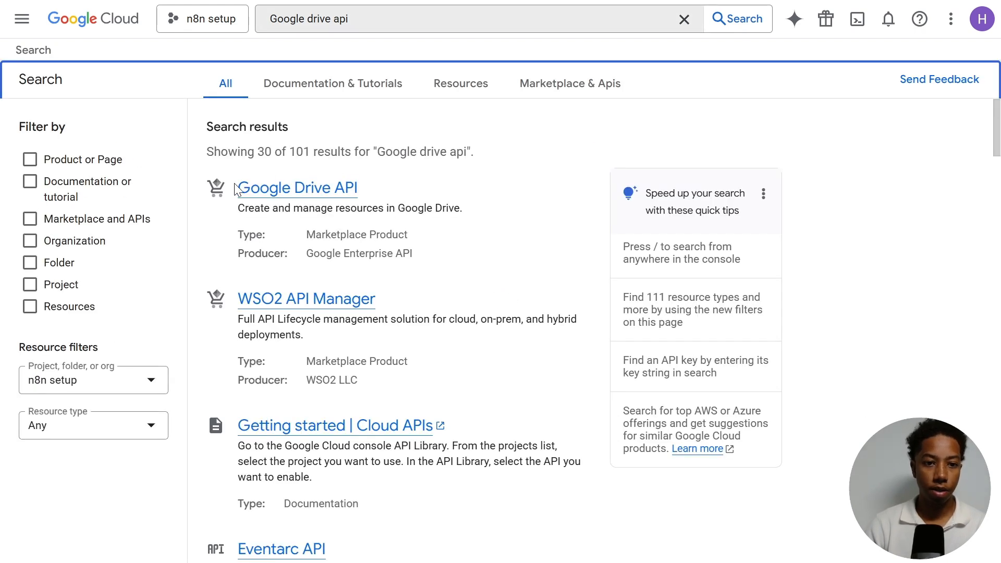
click(296, 194)
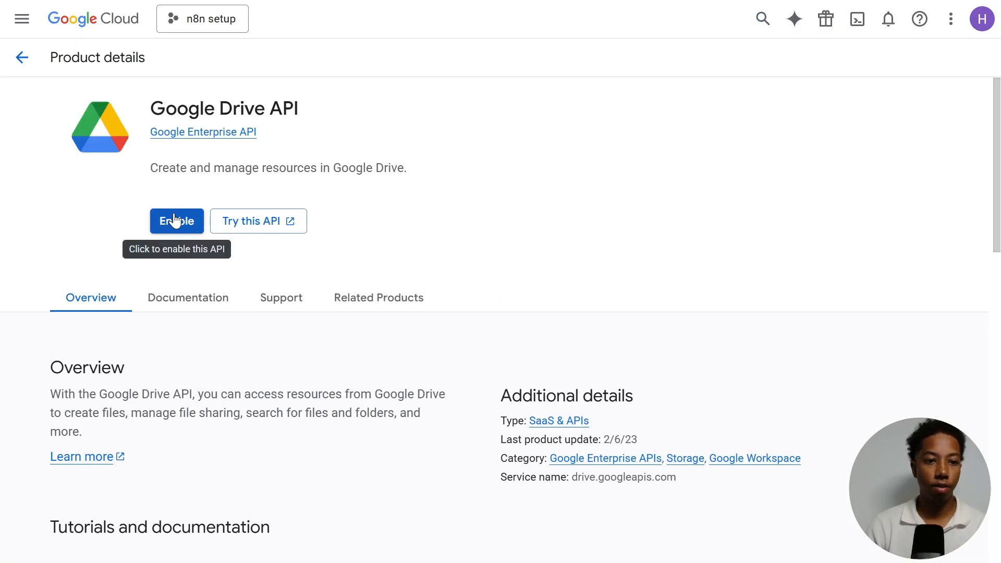
click(176, 221)
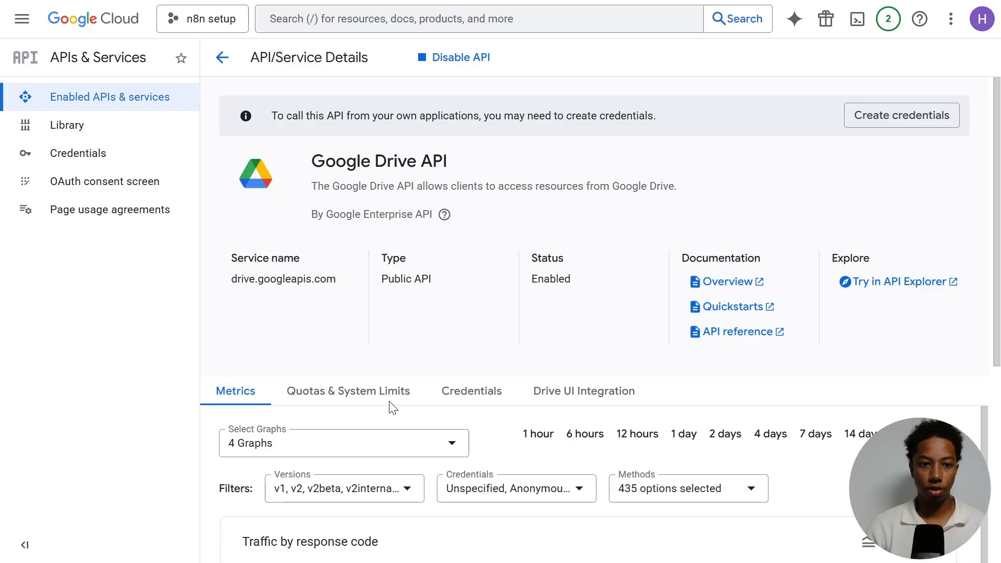
scroll(450, 255, down, 3)
scroll(452, 239, up, 3)
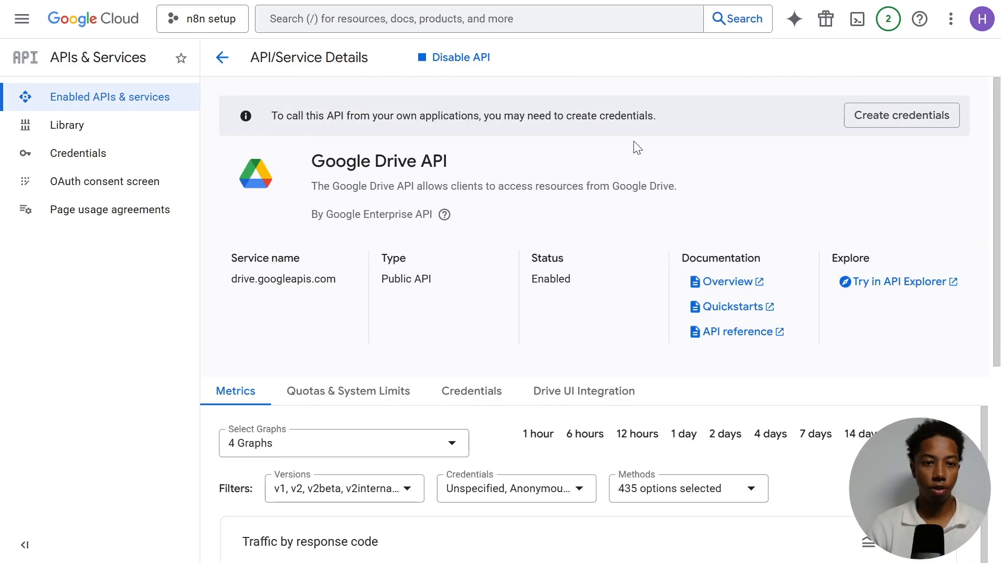
- Search the console for Google sheets api and enable the Google Sheets API
click(415, 22)
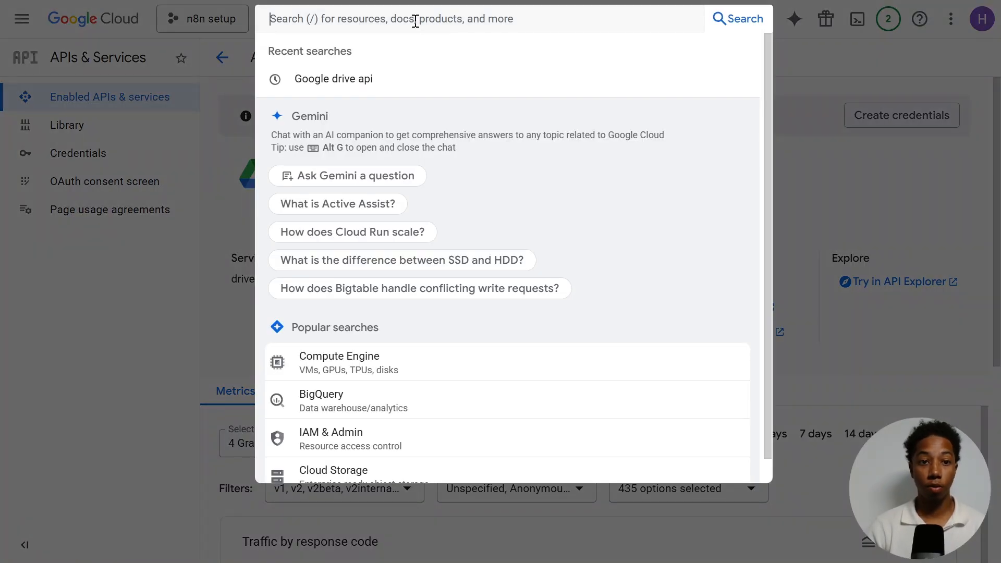
text(Goo)
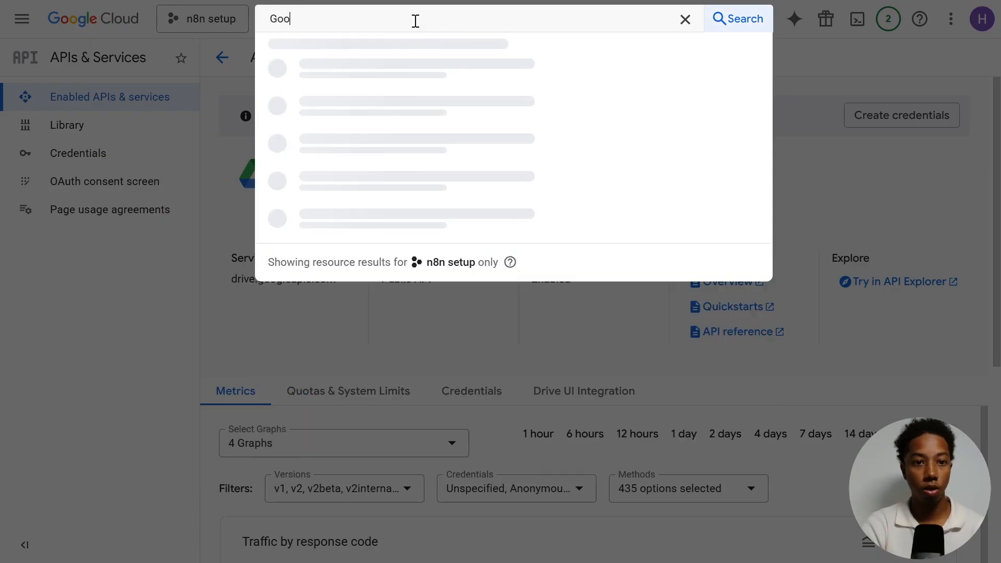
text(gle sheets api)
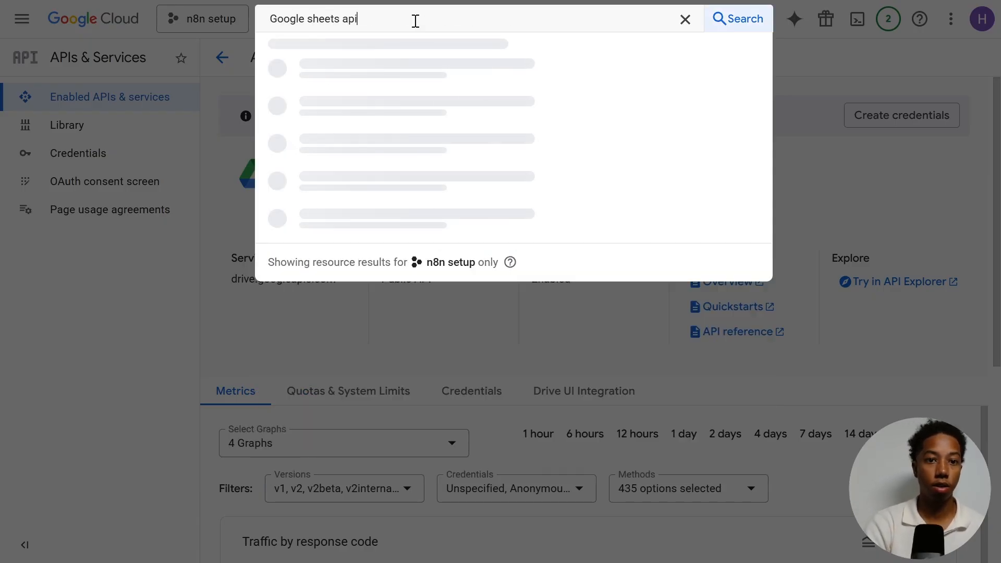
click(766, 13)
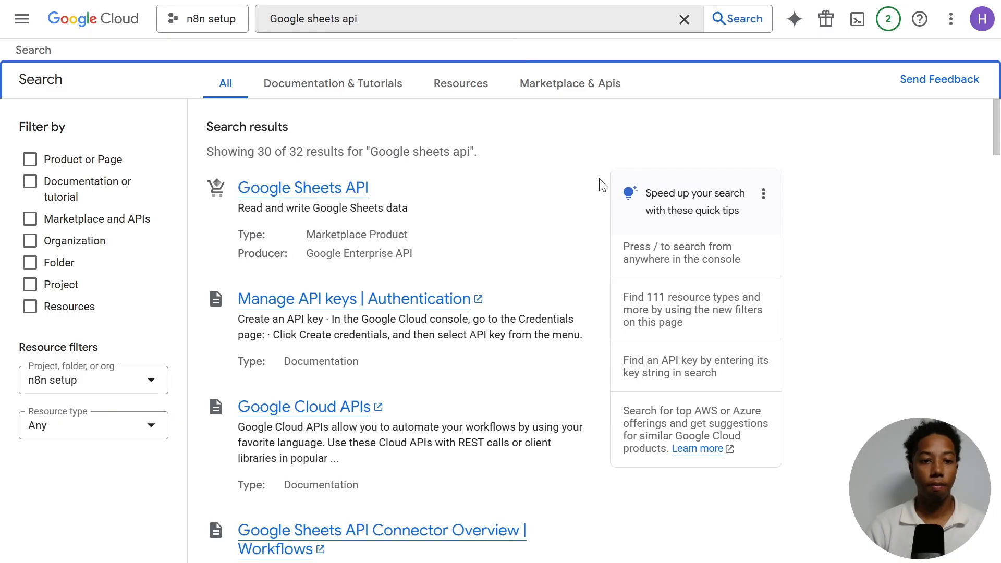
click(338, 191)
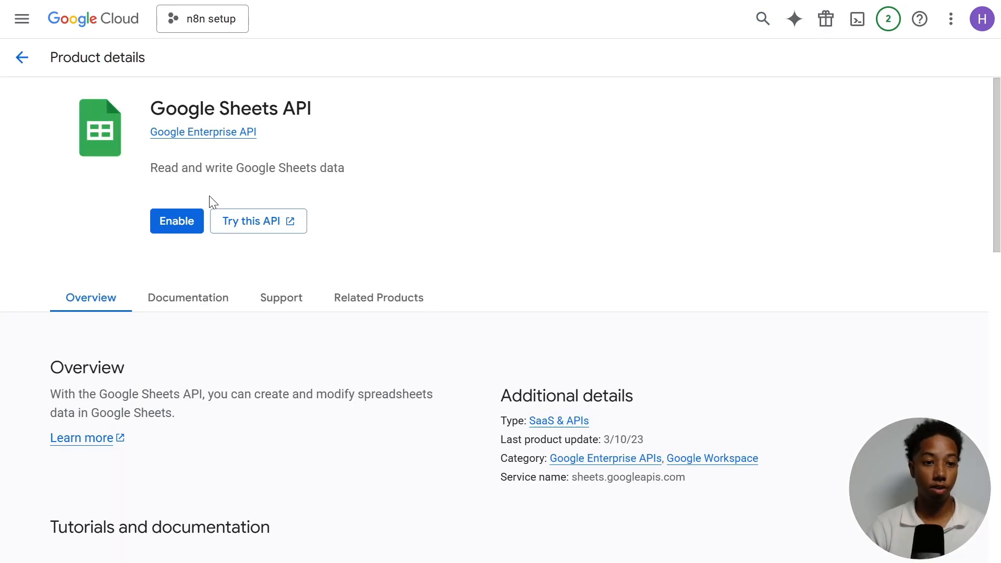
click(178, 227)
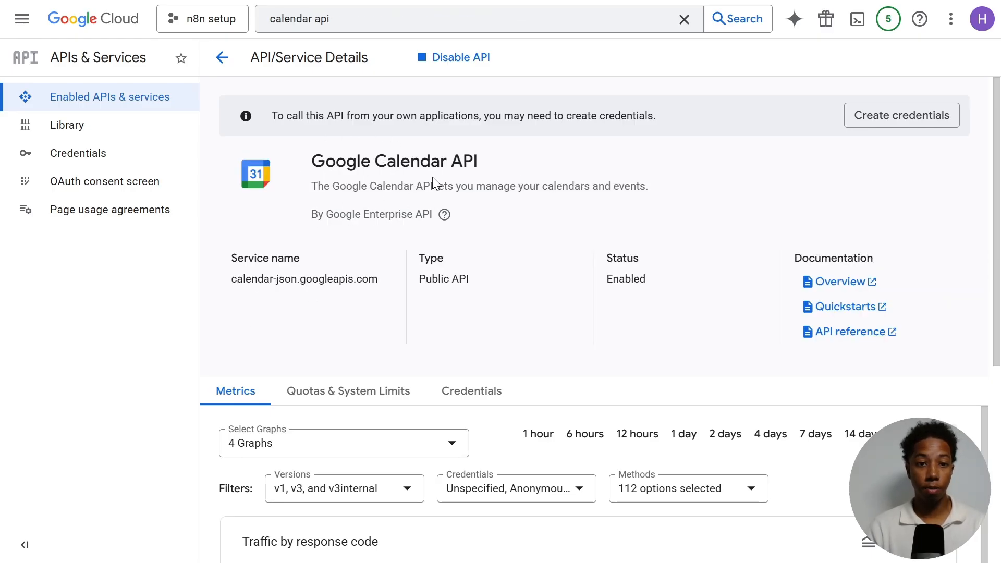
- Open the OAuth consent screen under APIs & Services and start configuring the Google Auth Platform
click(21, 19)
mouse_move(139, 386)
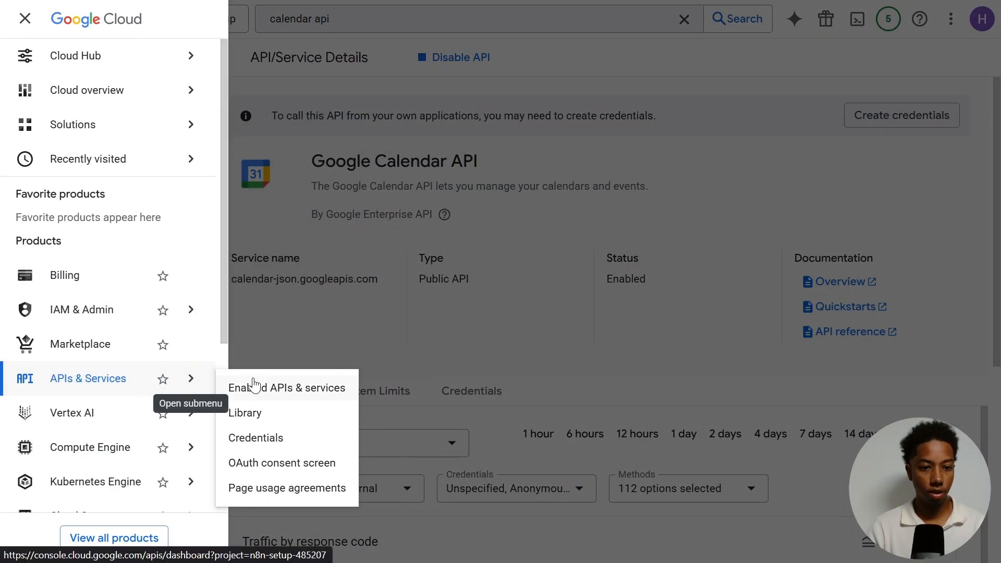
click(281, 386)
scroll(313, 373, down, 12)
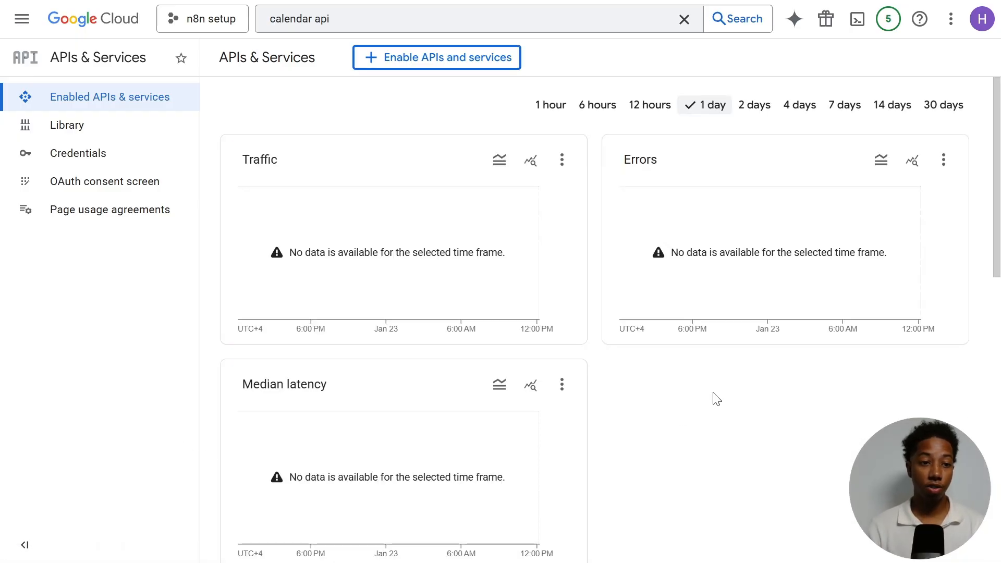
click(104, 186)
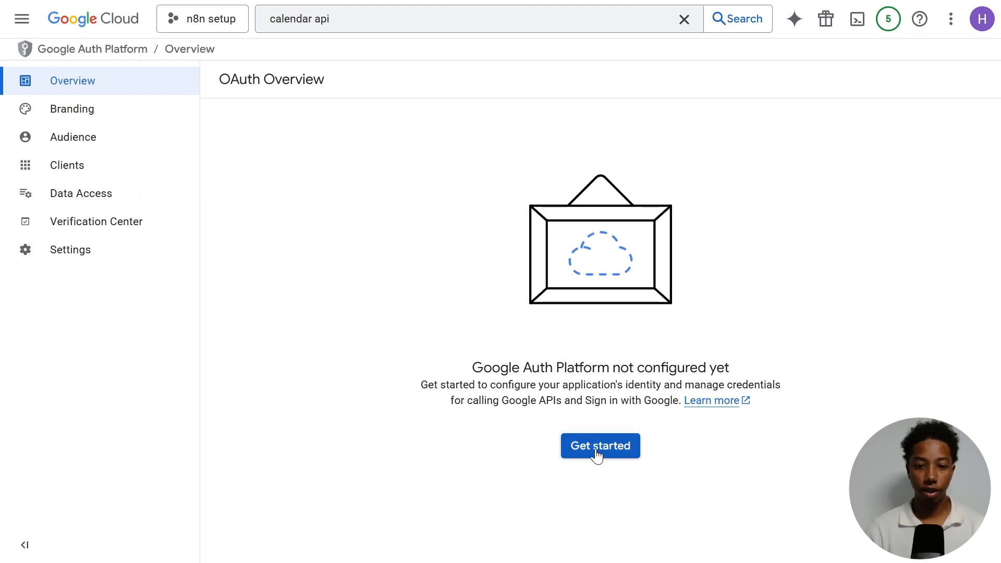
click(606, 456)
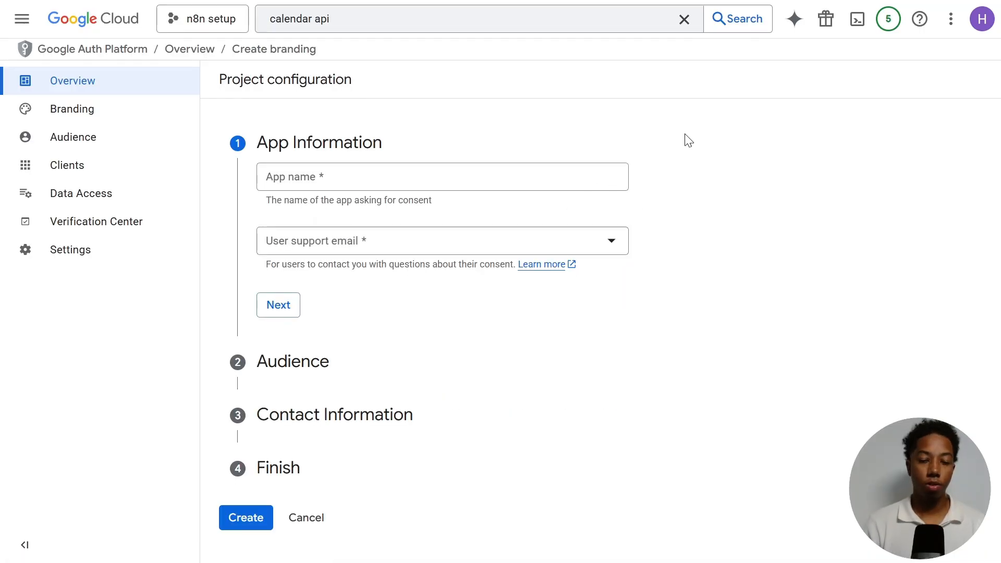
- Fill in the app information with app name n8n and the account's support e-mail, then proceed
click(332, 177)
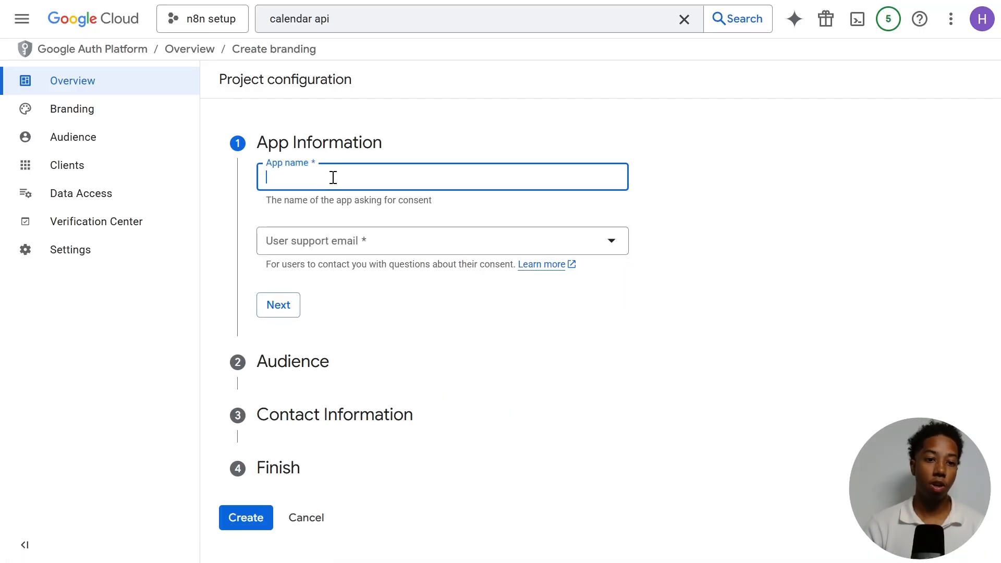
text(n8n)
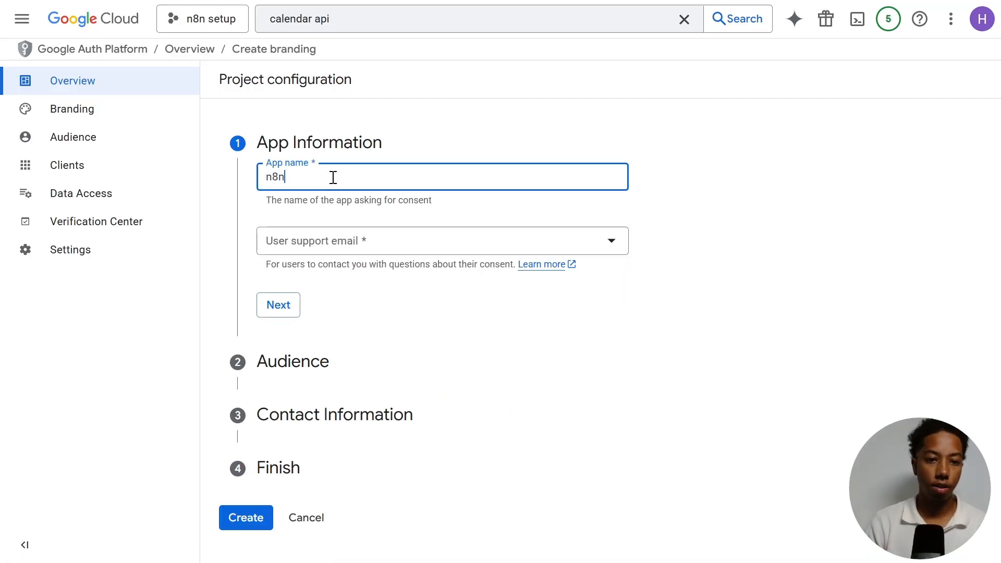
click(350, 241)
click(436, 251)
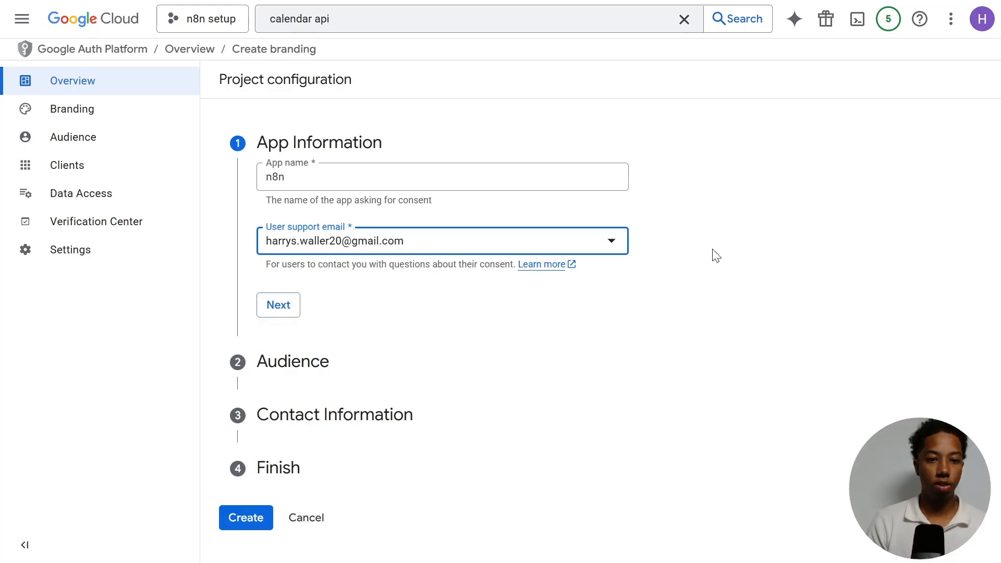
click(700, 314)
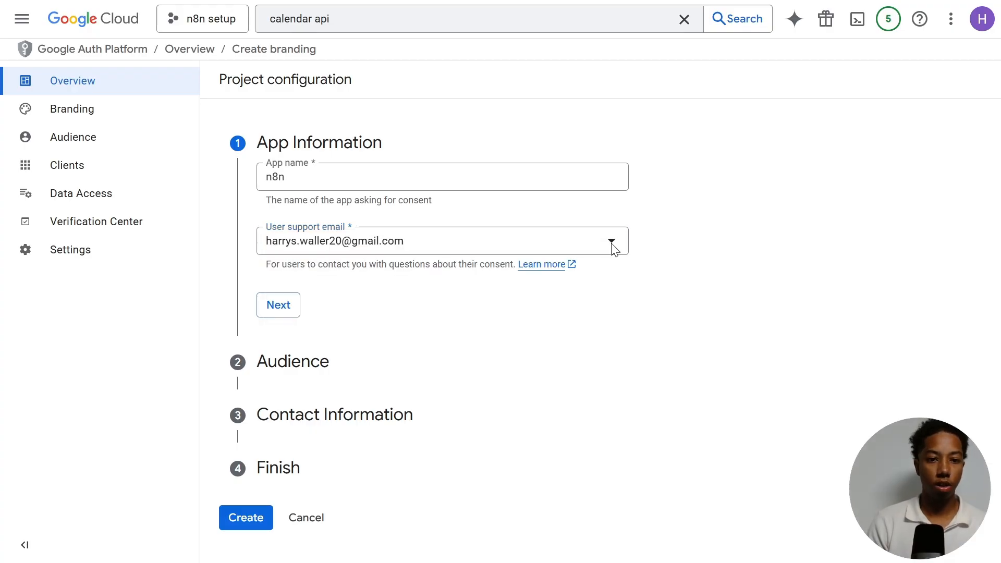
- Continue past the app information and set the app's audience to External, then proceed
click(275, 308)
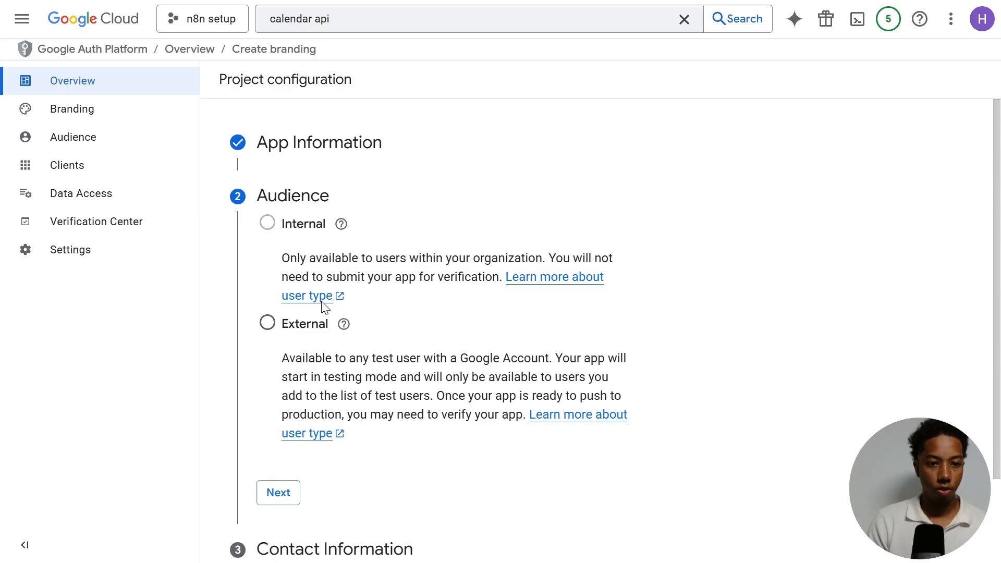
click(266, 323)
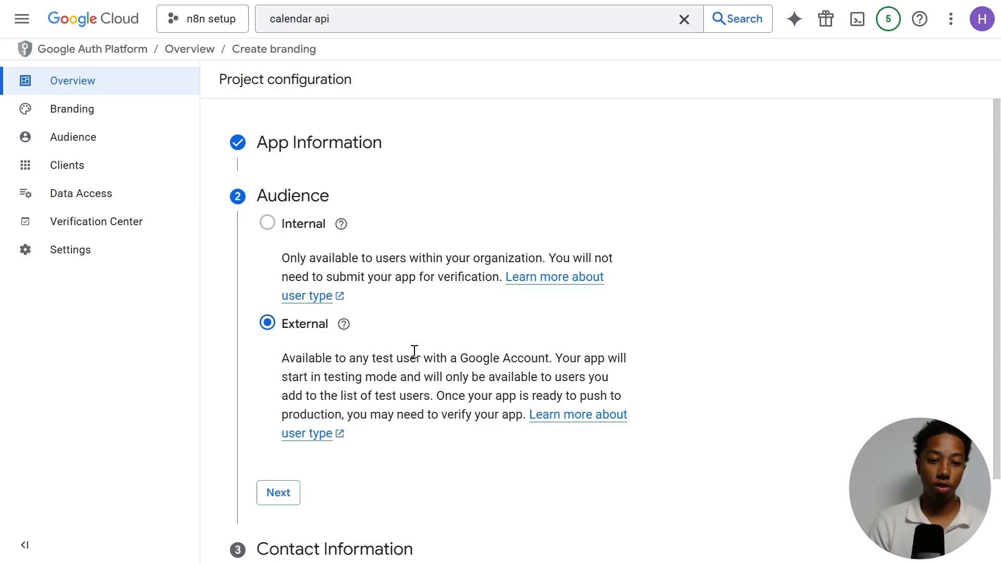
click(273, 495)
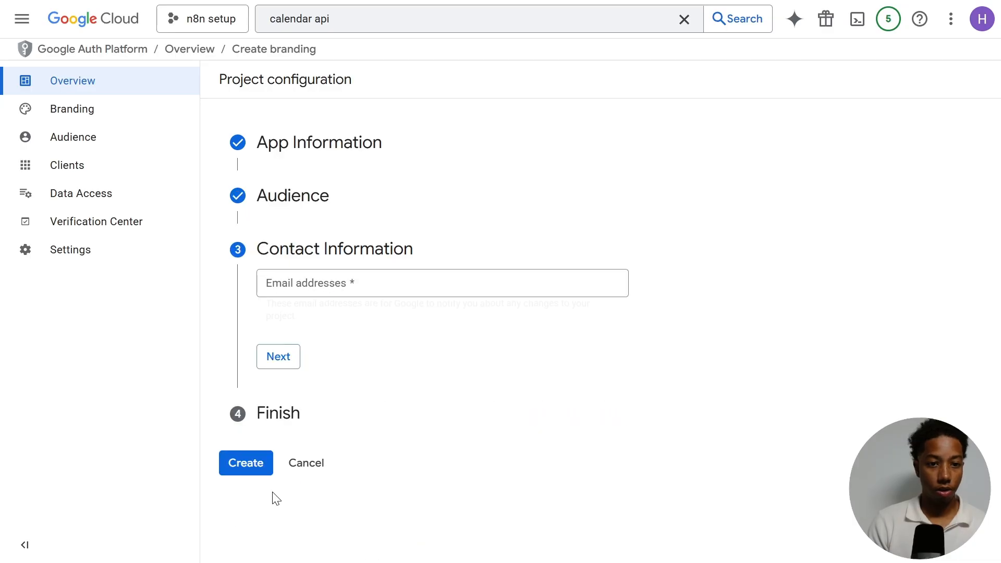
- Enter the contact e-mail address for project notifications and continue
click(359, 284)
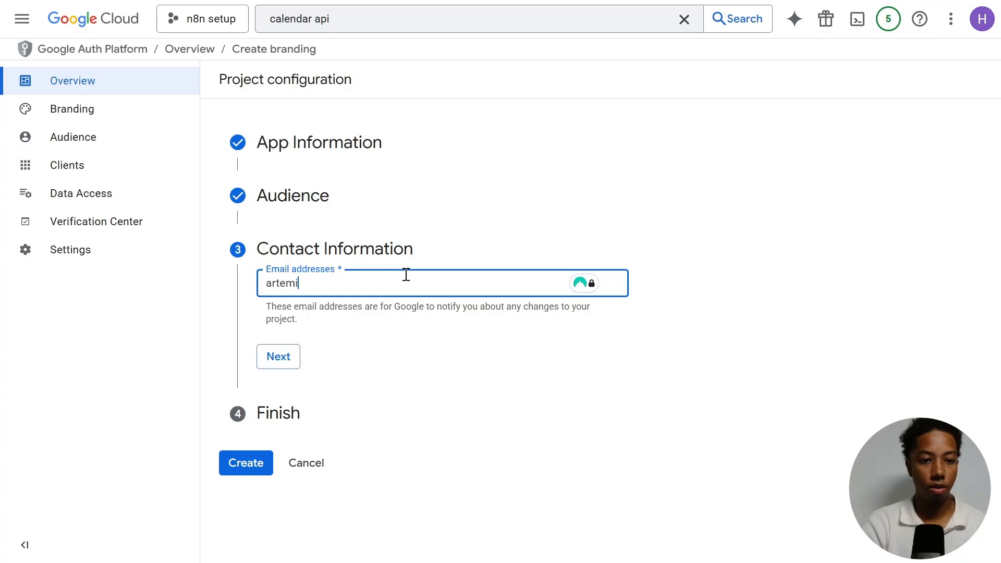
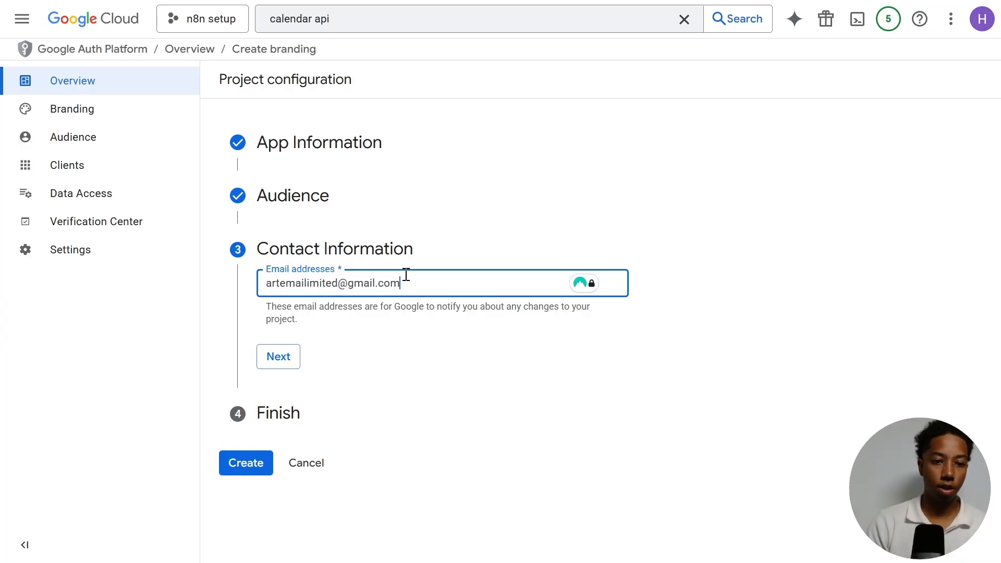
click(290, 362)
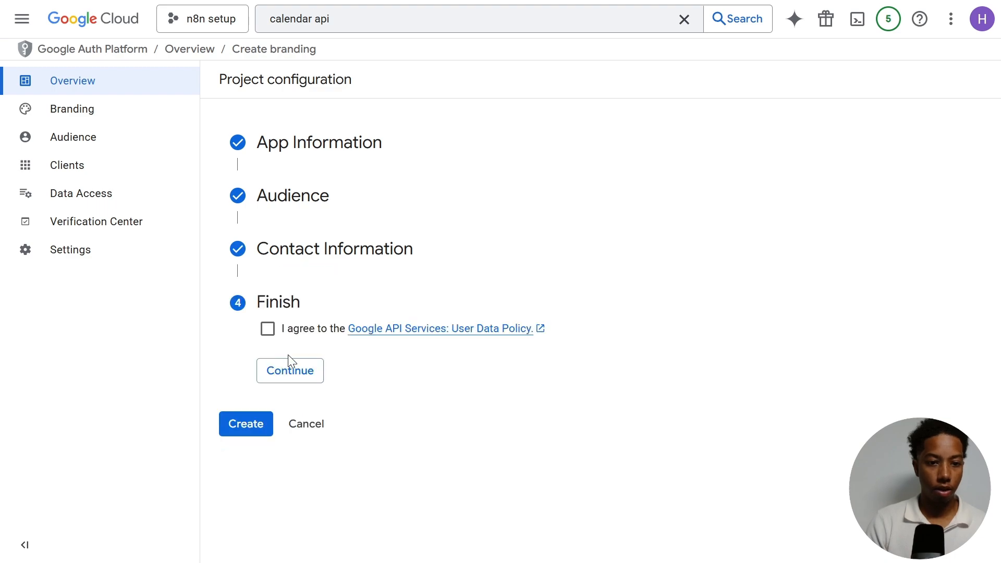
- Agree to the Google API Services: User Data Policy, continue, and create the configuration
click(268, 328)
click(286, 370)
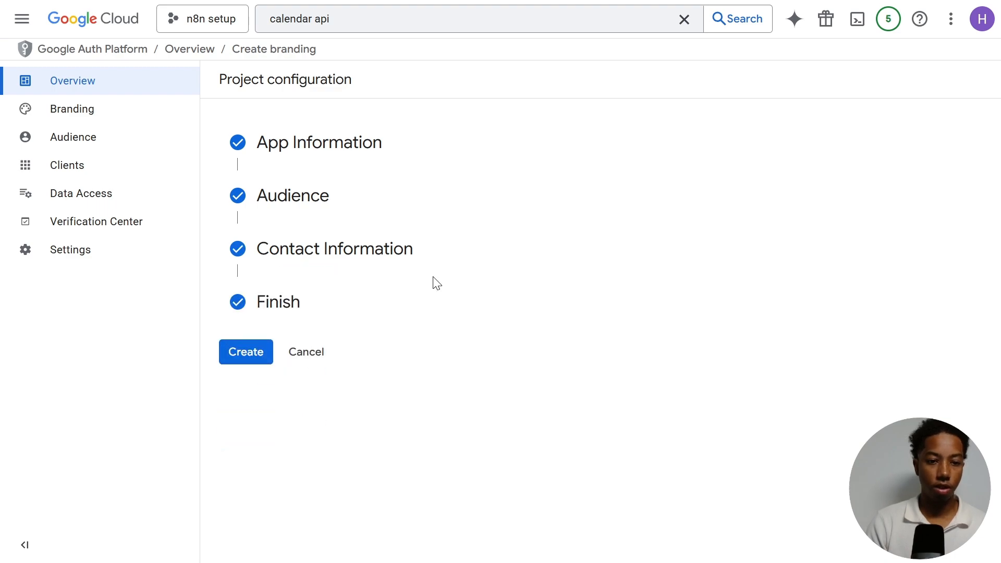
click(247, 355)
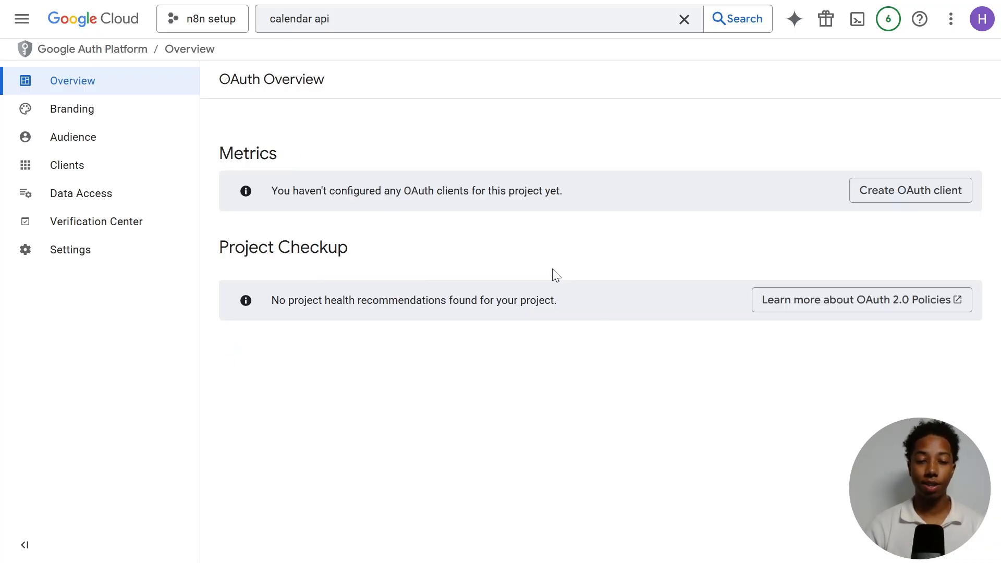
- Add the account's e-mail address as a test user on the Audience page and save
click(73, 148)
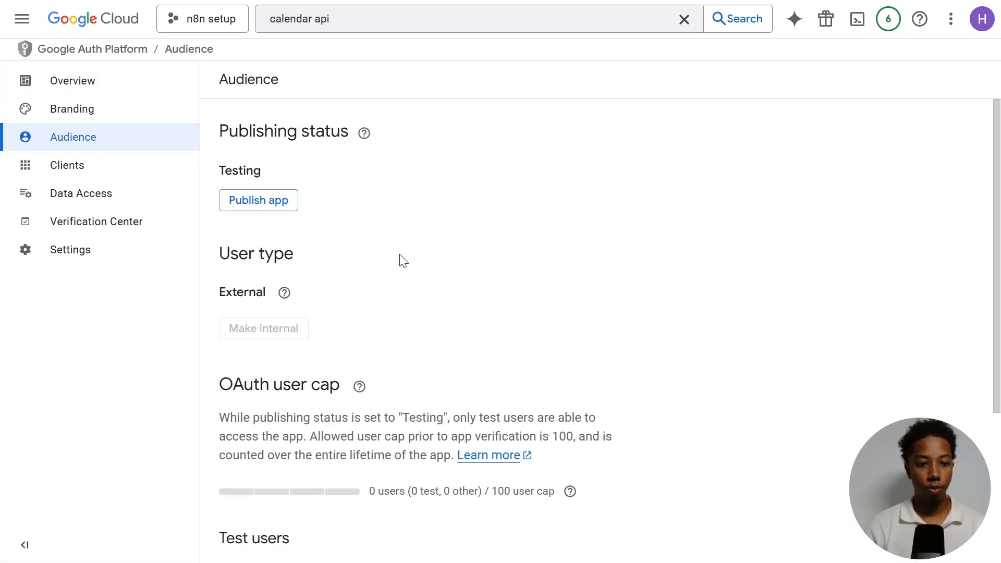
scroll(396, 258, down, 4)
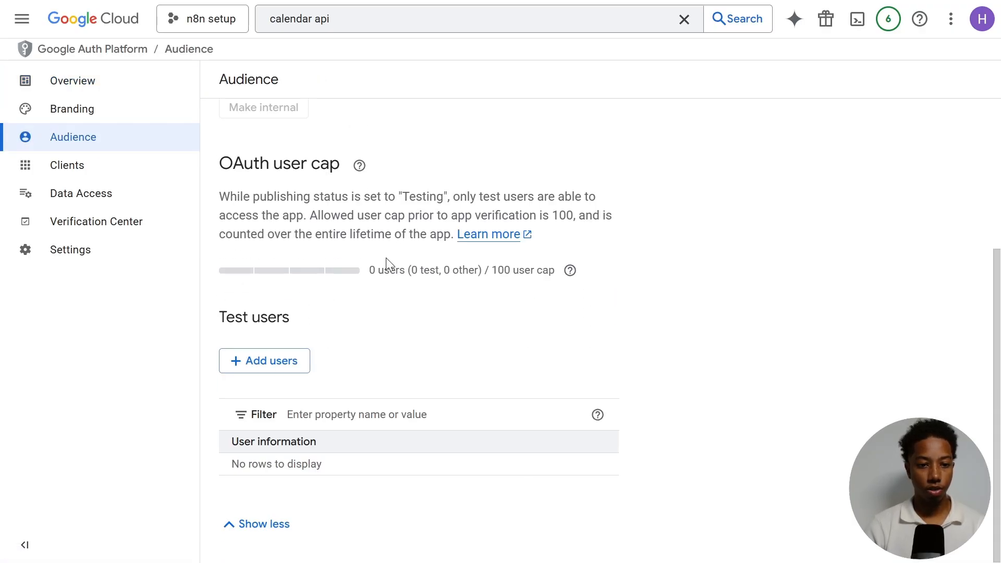
click(265, 365)
click(498, 157)
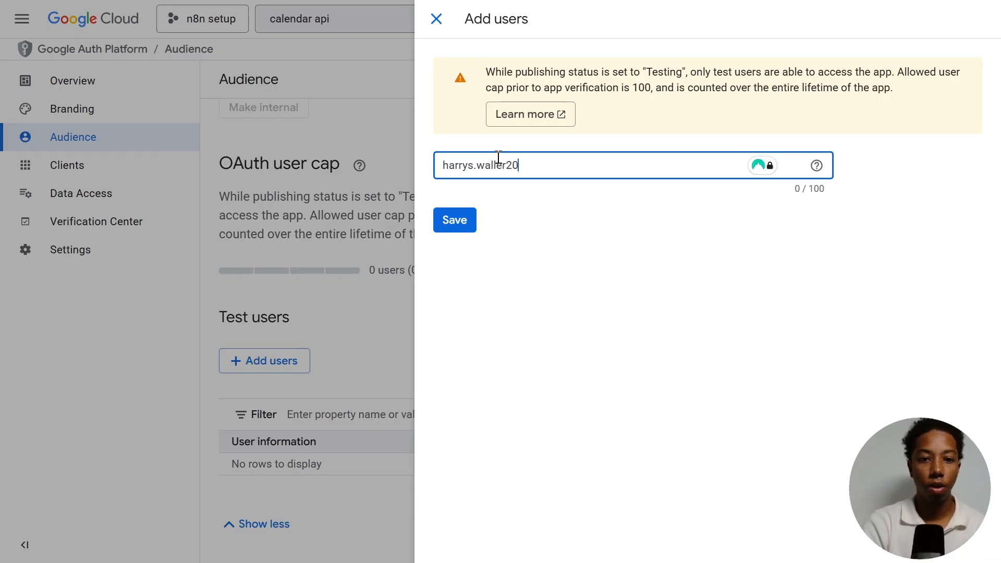
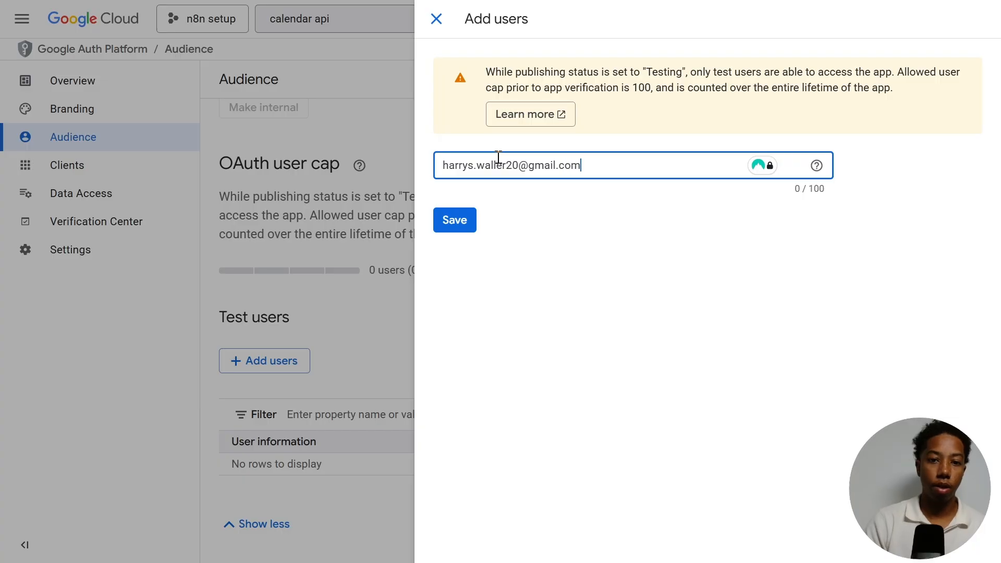
click(589, 249)
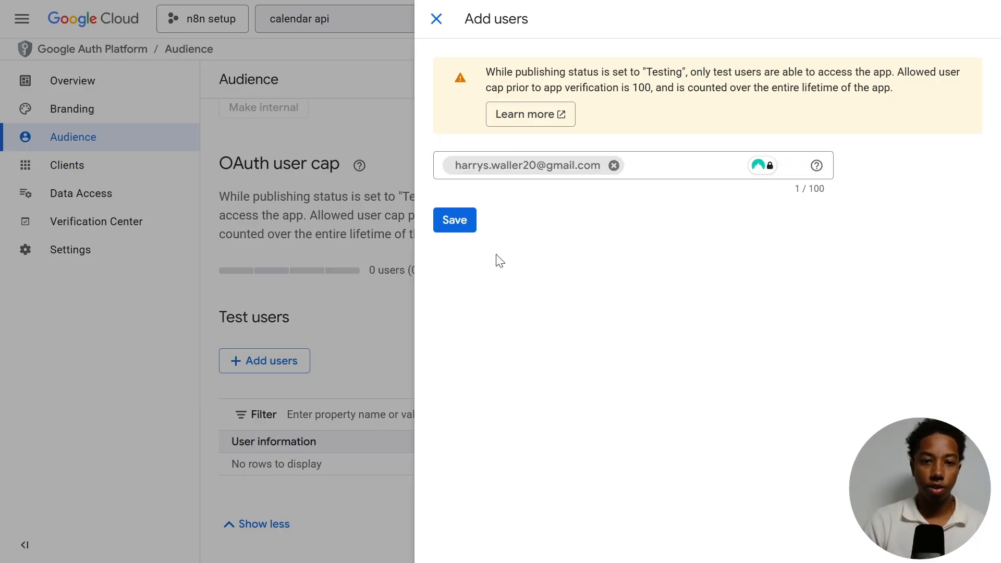
click(460, 224)
- Publish the app and confirm pushing it to production
scroll(625, 339, up, 2)
click(269, 199)
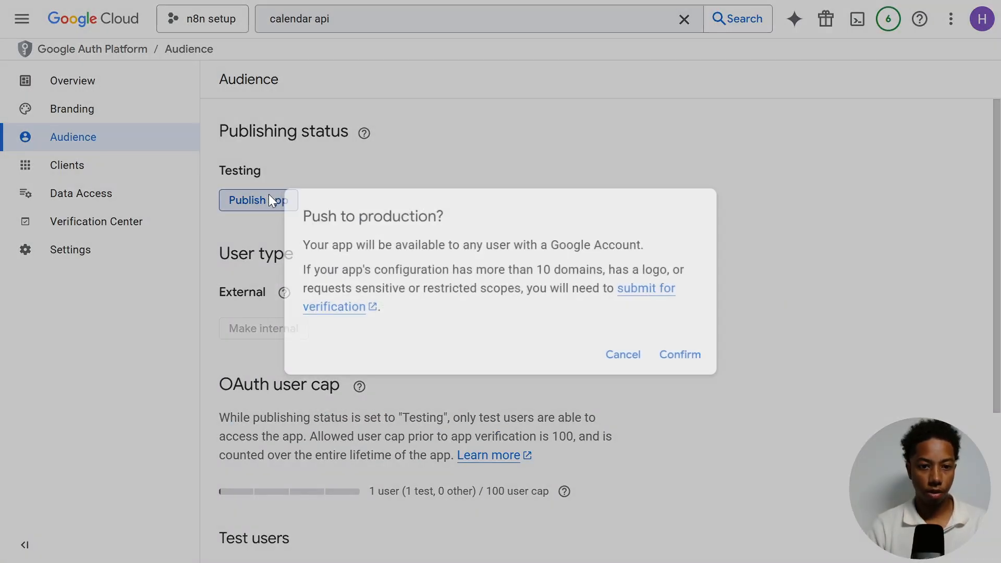
click(684, 355)
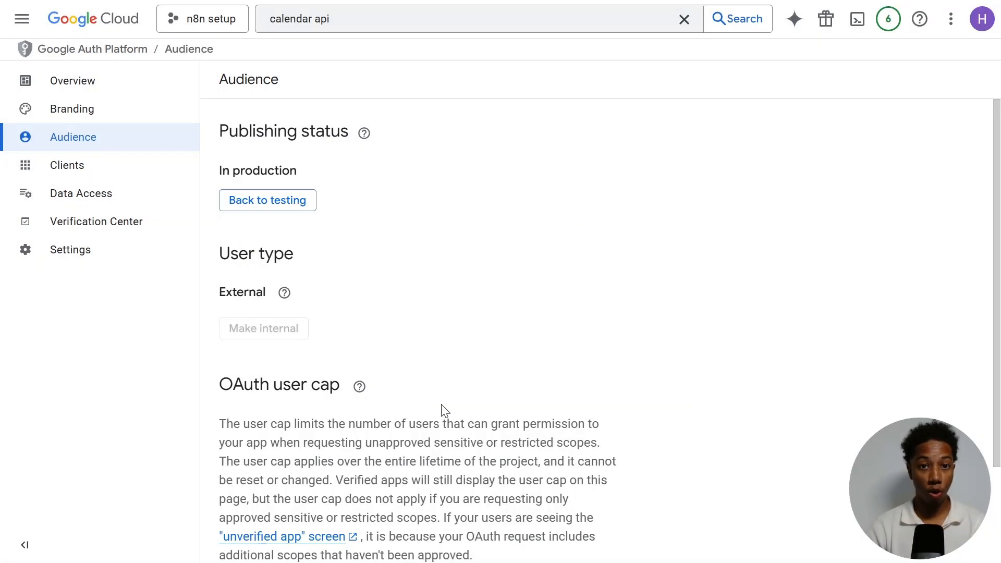
- Start a new OAuth client with application type Web application and name it n8n
click(64, 81)
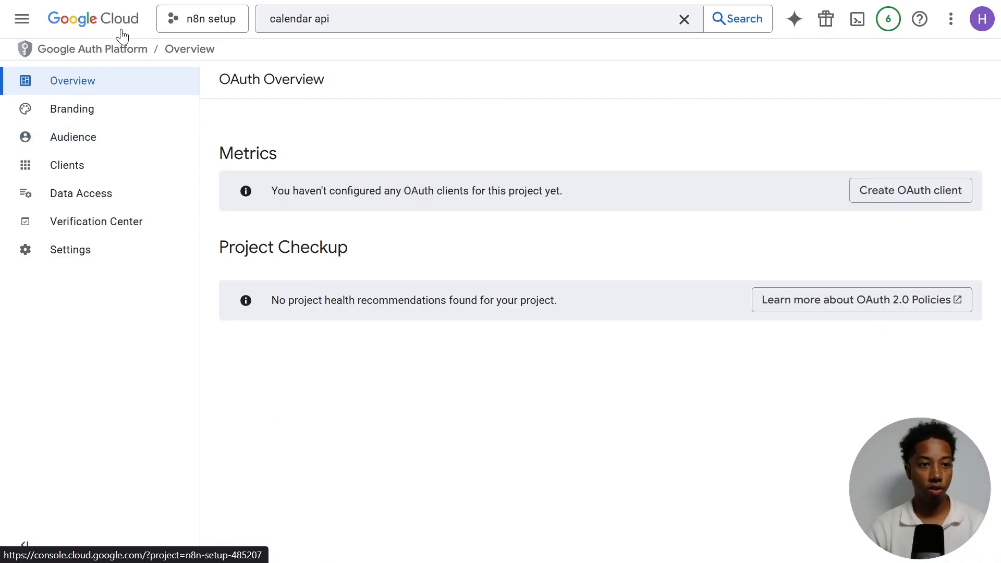
click(22, 18)
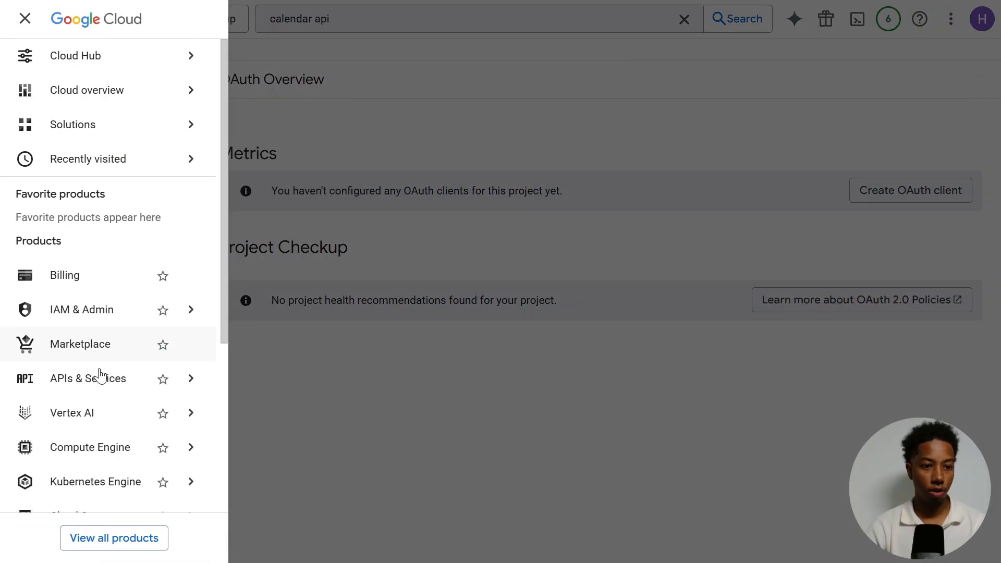
mouse_move(100, 377)
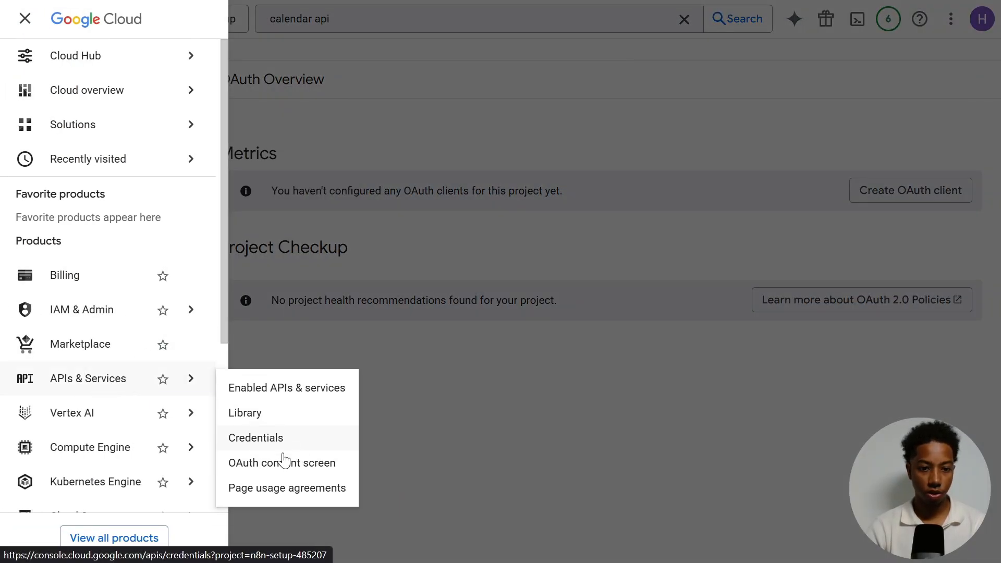
click(294, 468)
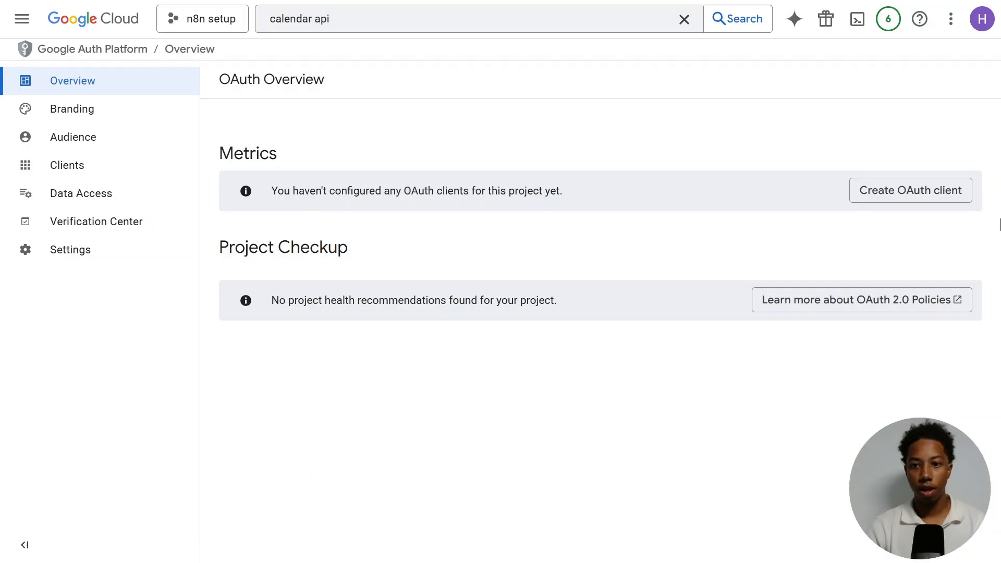
click(910, 189)
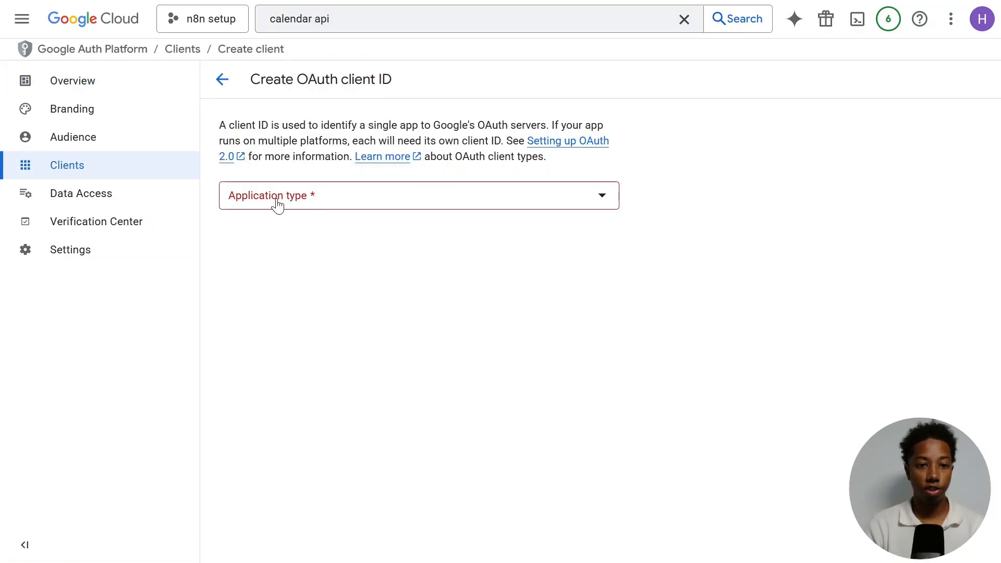
click(277, 206)
click(292, 207)
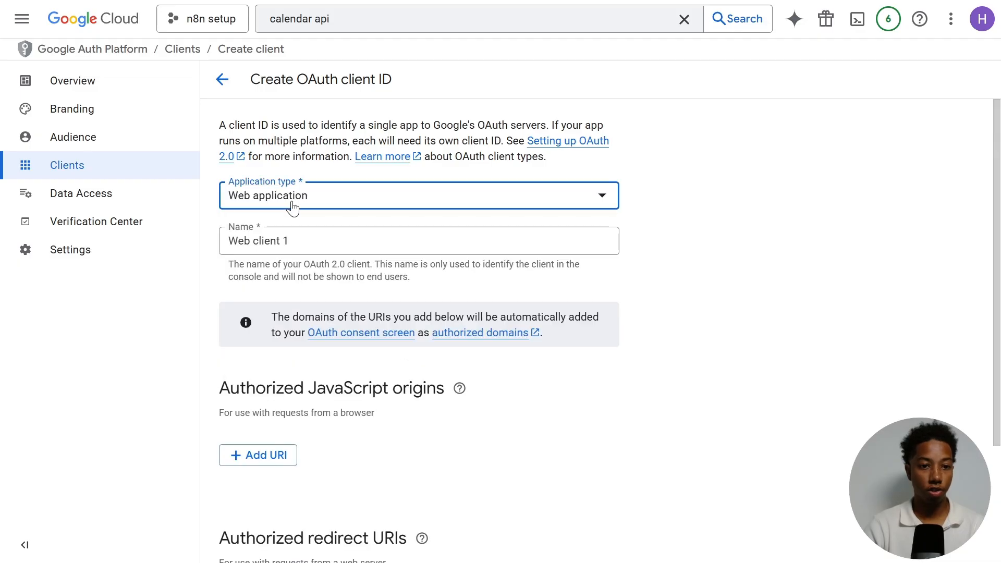
click(320, 241)
drag(319, 242, 201, 252)
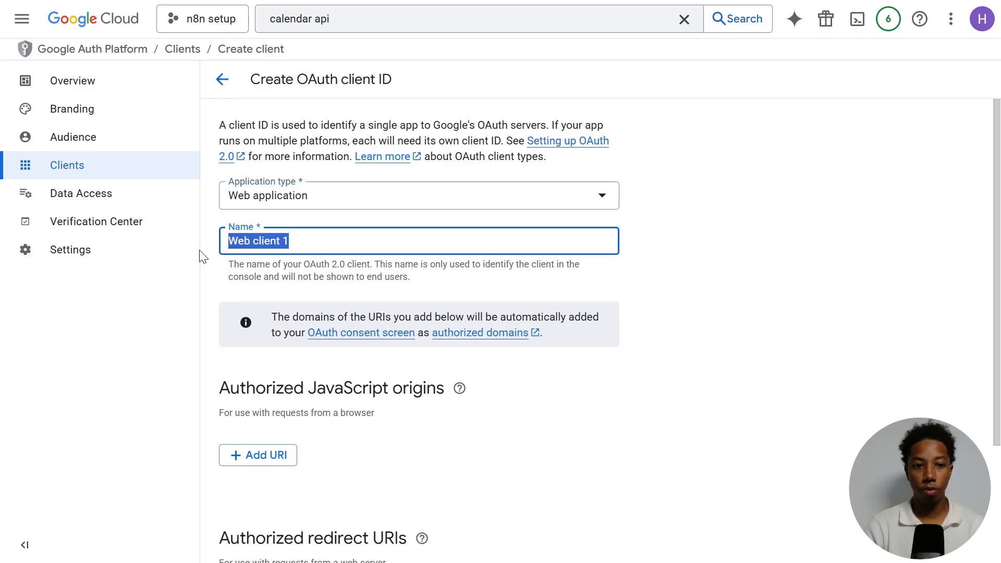
text(n8n)
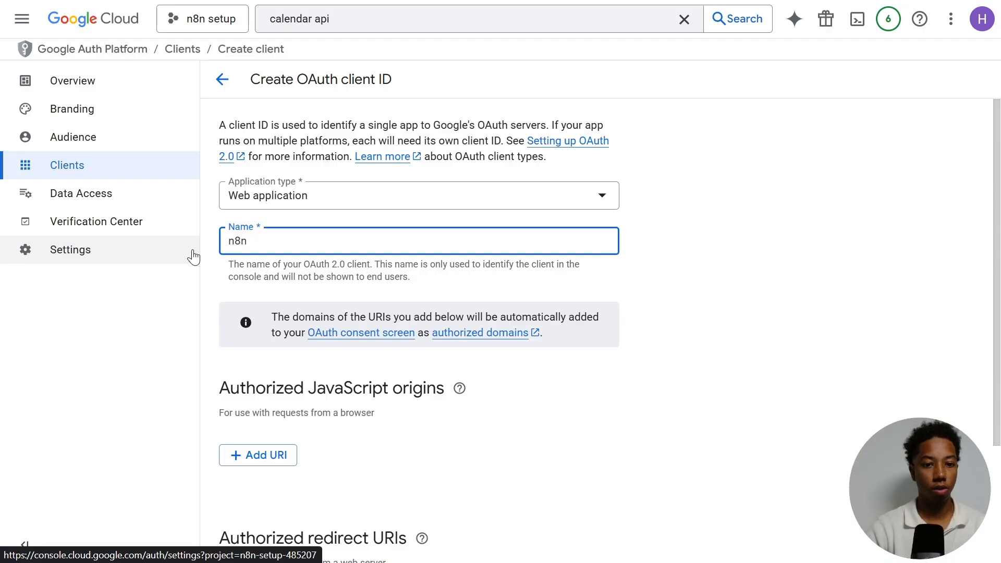
- Switch to n8n, open the Gmail node, start a new credential and copy its OAuth Redirect URL
click(698, 271)
scroll(686, 276, down, 3)
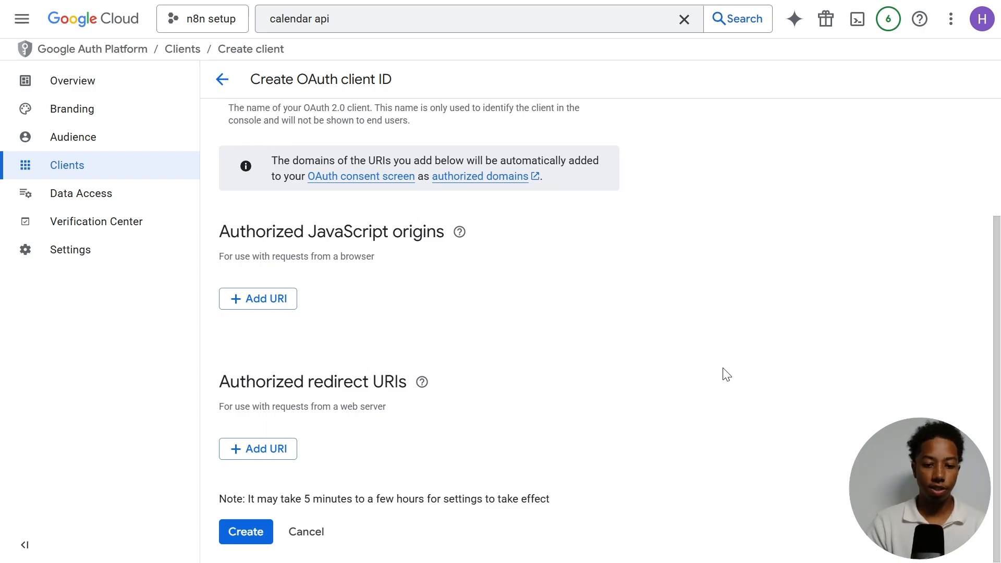
key(ctrl+Tab)
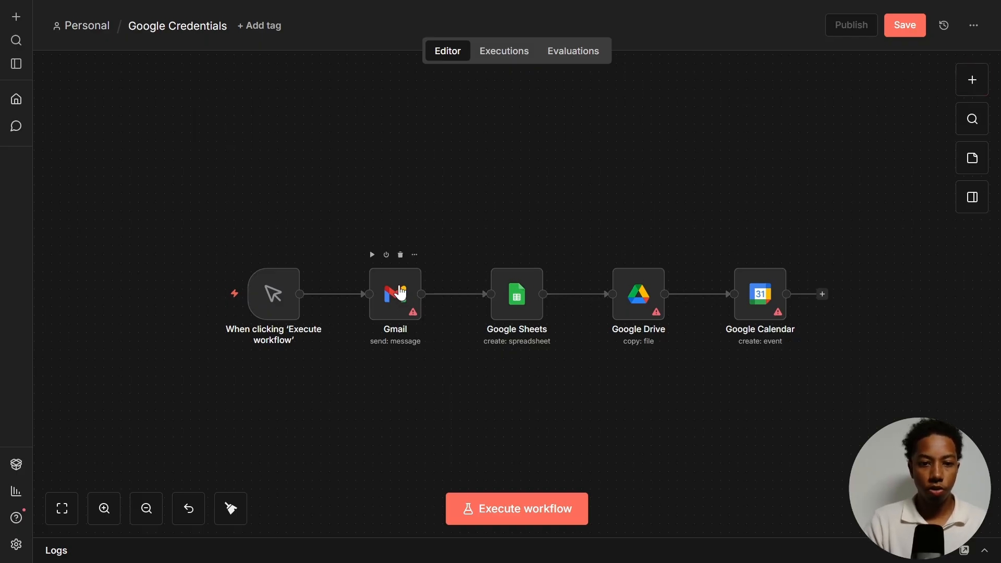
click(399, 287)
double_click(400, 292)
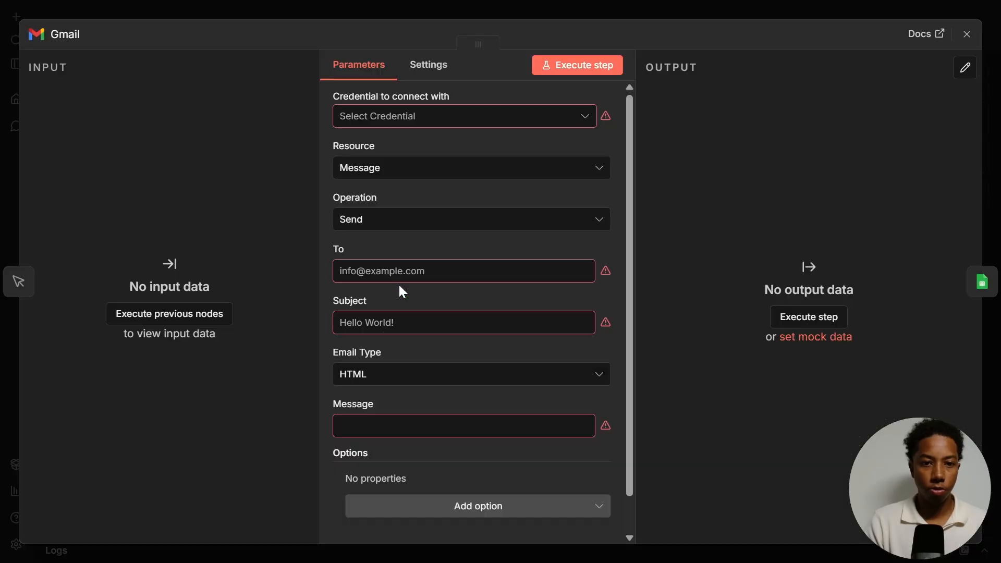
click(573, 120)
click(443, 156)
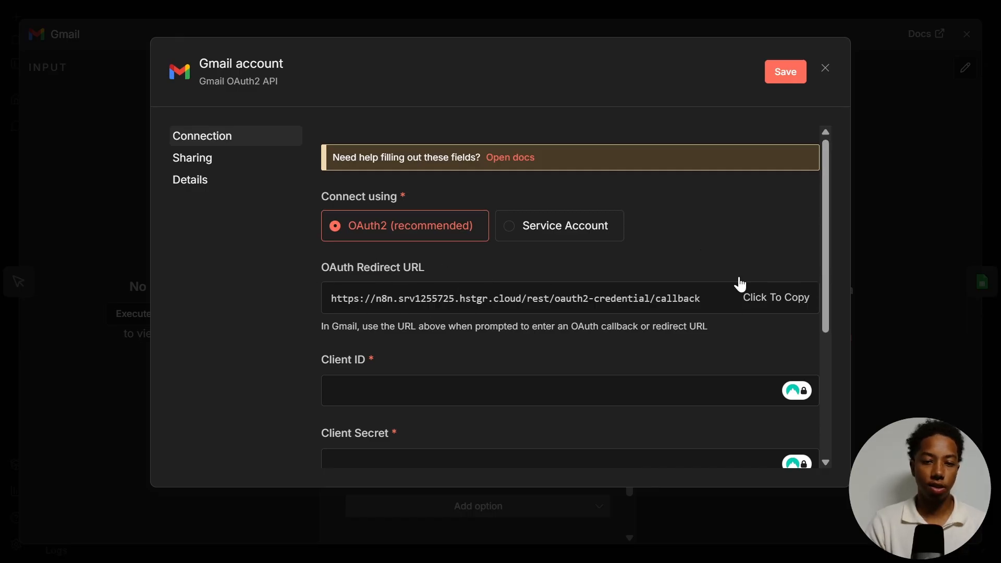
click(770, 300)
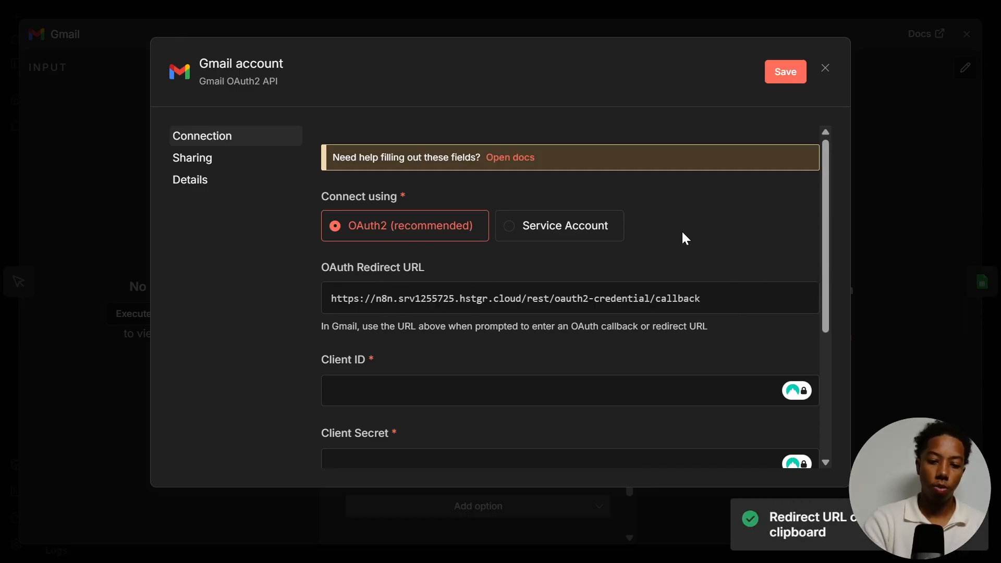
- Back in Google Cloud, paste the copied URL as an authorized redirect URI, create the client and close the confirmation
key(ctrl+Tab)
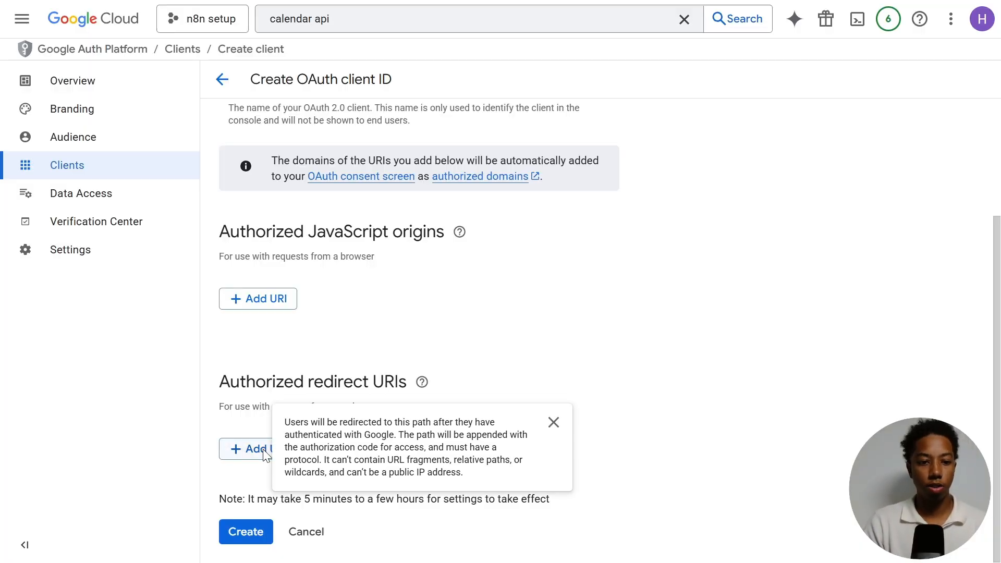
click(260, 451)
key(ctrl+v)
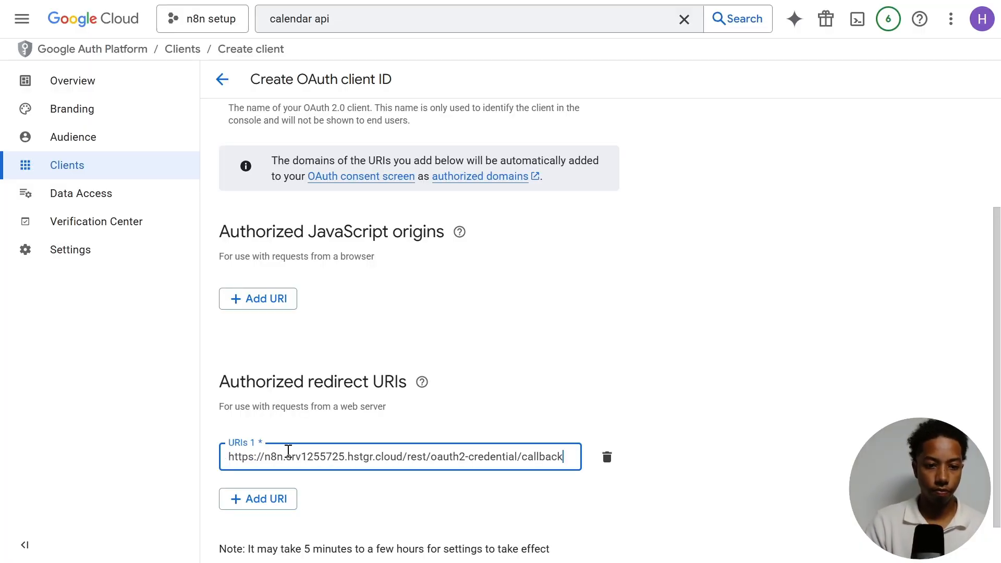
click(529, 377)
scroll(527, 377, down, 1)
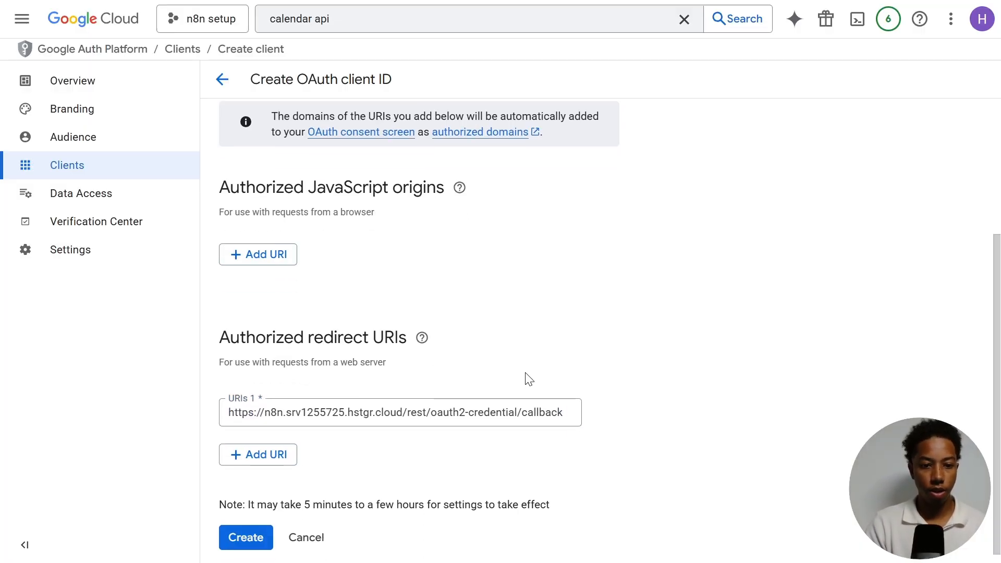
click(247, 534)
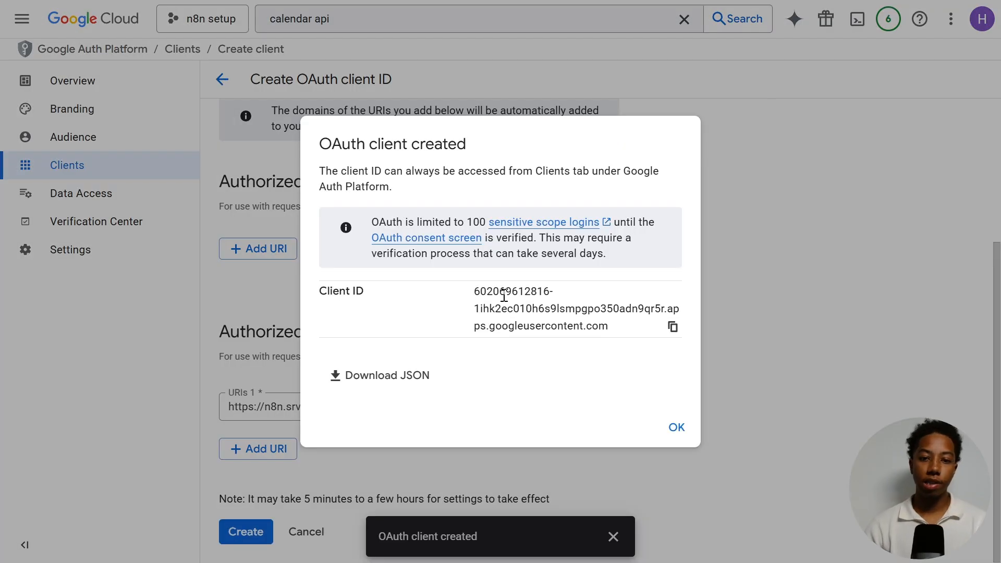
click(672, 430)
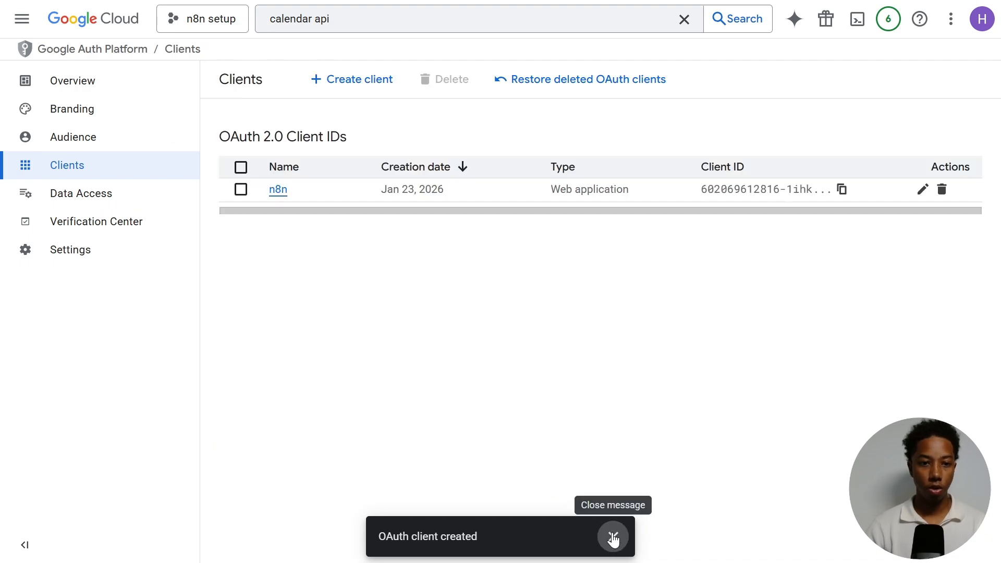
click(613, 538)
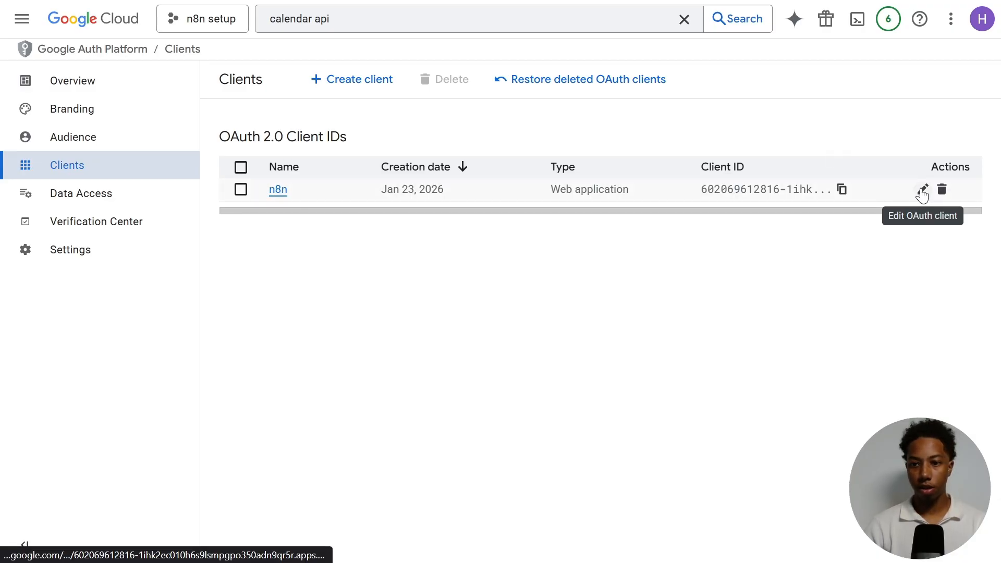
- Open the n8n OAuth client for editing and review its client ID and client secret details
click(922, 191)
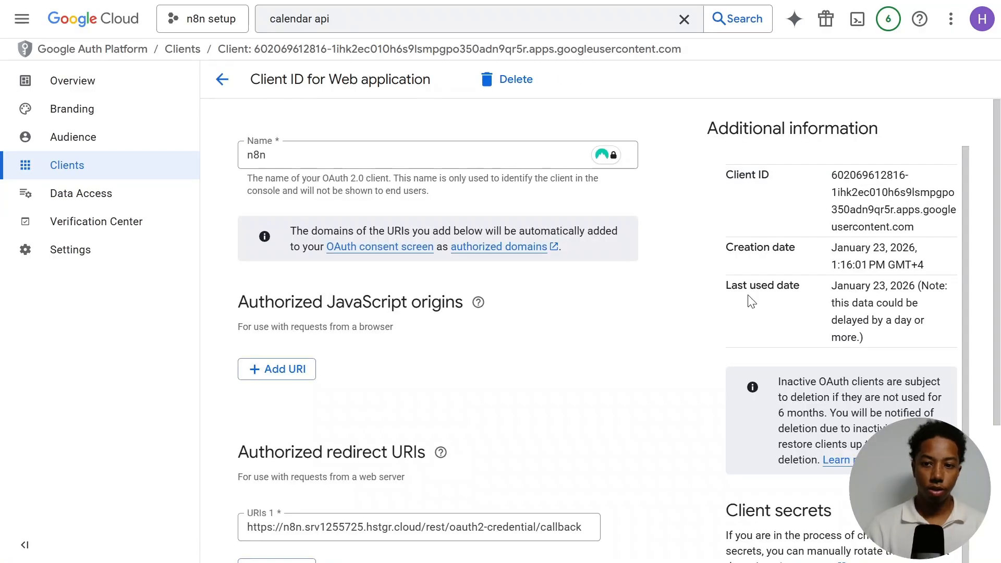
drag(829, 180, 927, 212)
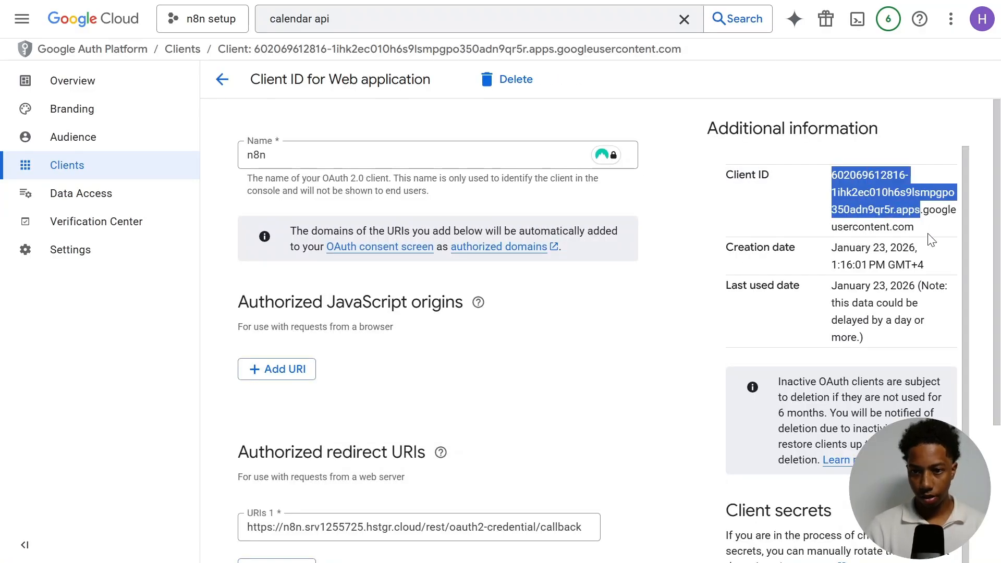
click(893, 264)
scroll(912, 371, down, 4)
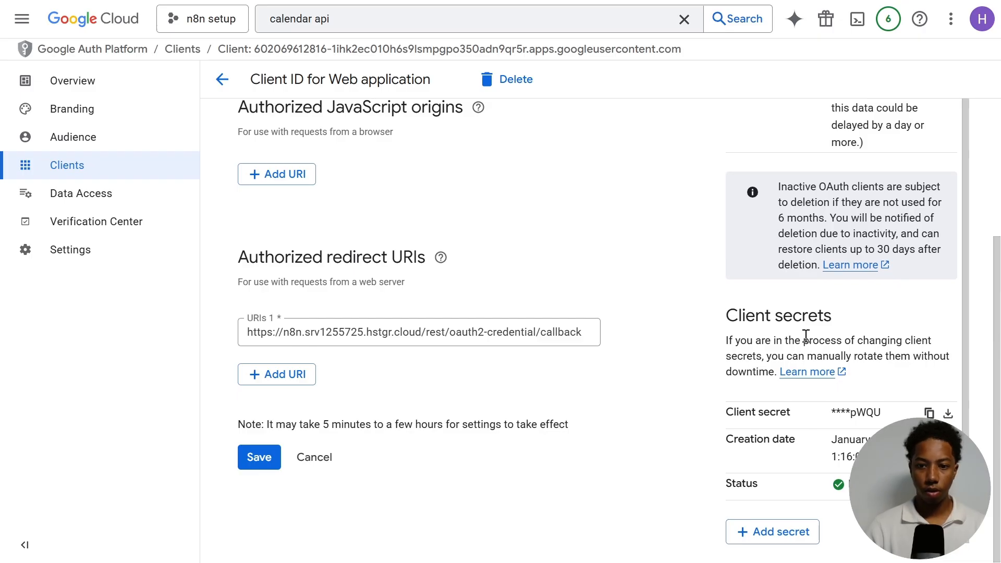
scroll(661, 289, up, 4)
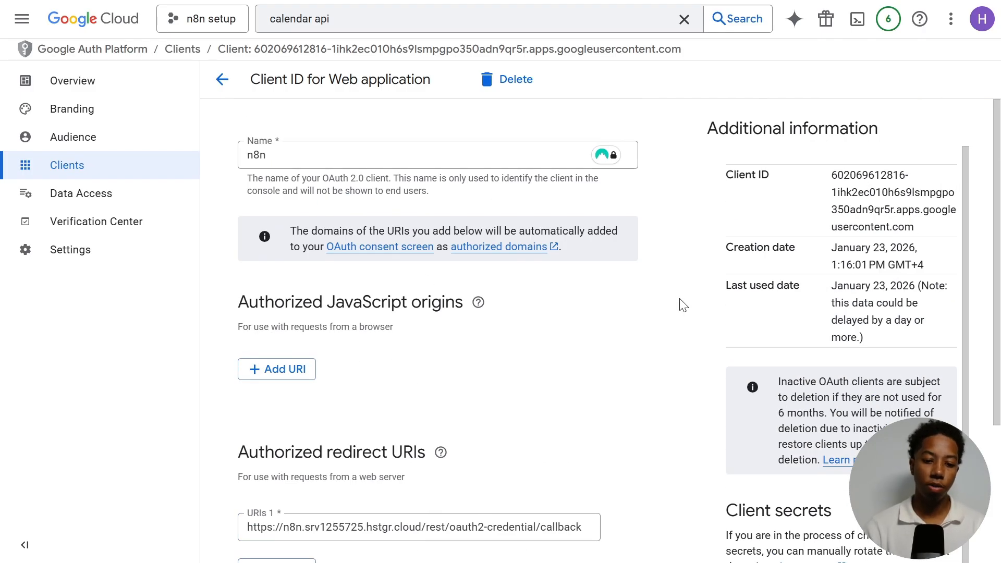
- In n8n, close the open Gmail credential and node, then reopen the Gmail node and start a new credential
key(ctrl+Tab)
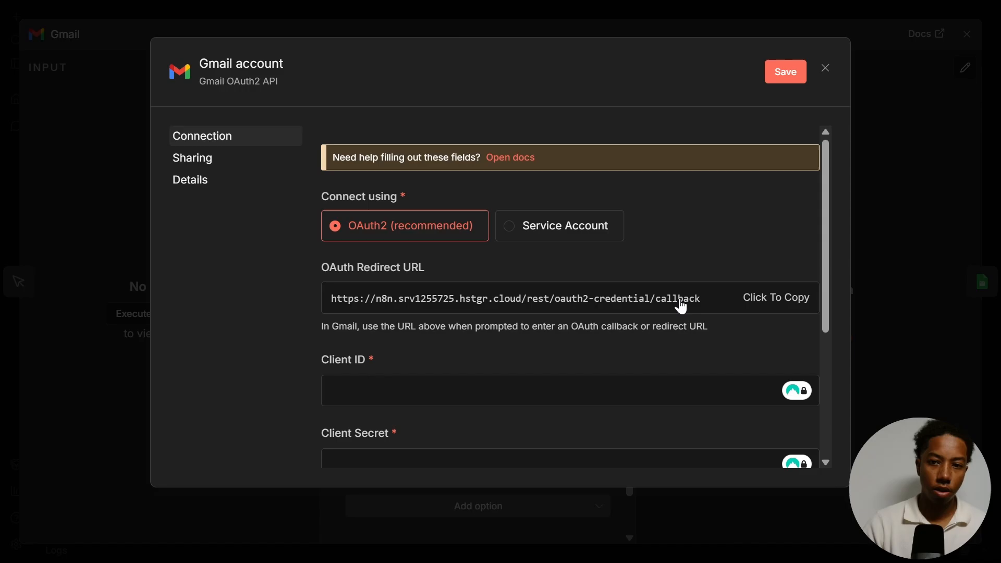
click(823, 67)
click(547, 314)
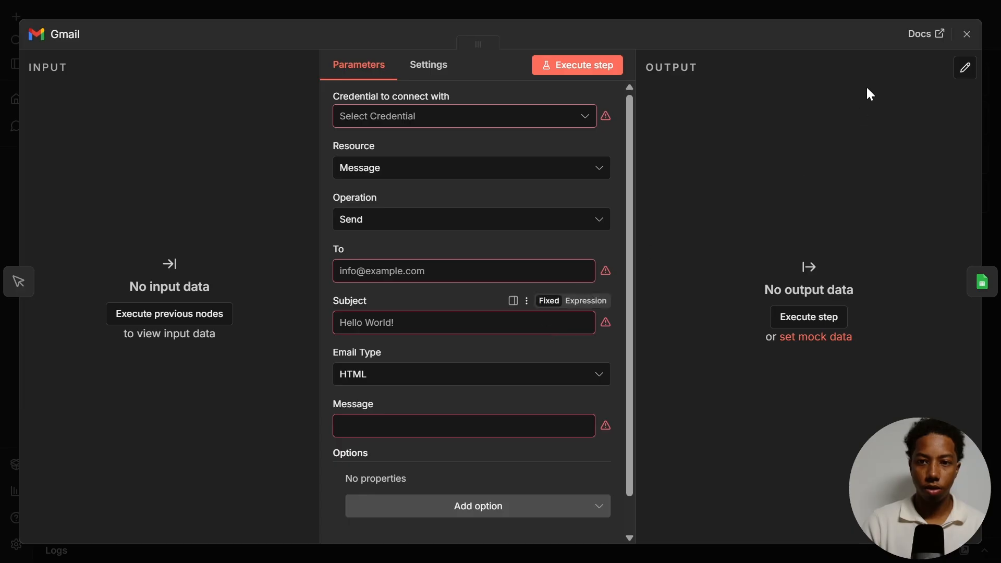
click(811, 17)
click(600, 137)
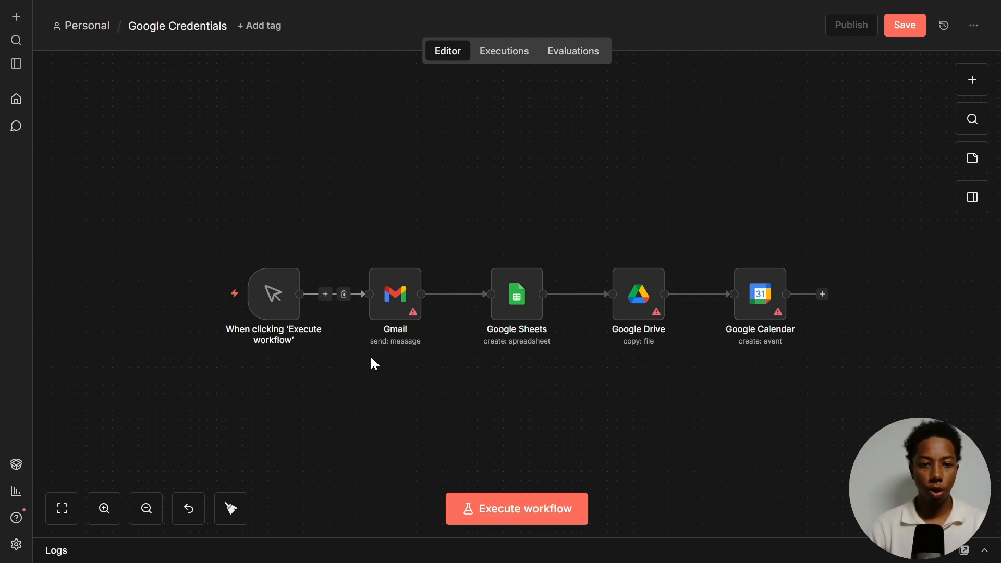
double_click(395, 297)
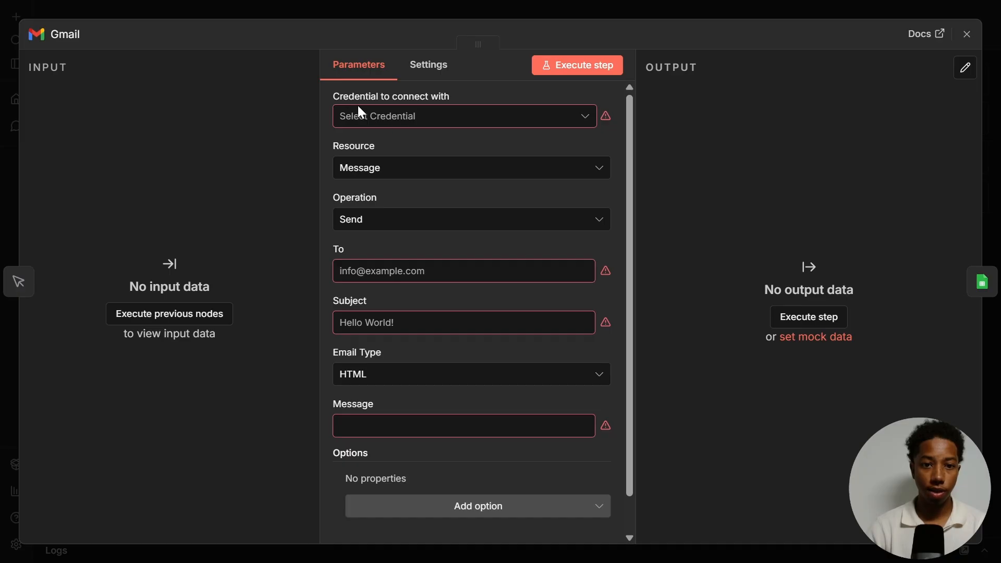
click(416, 116)
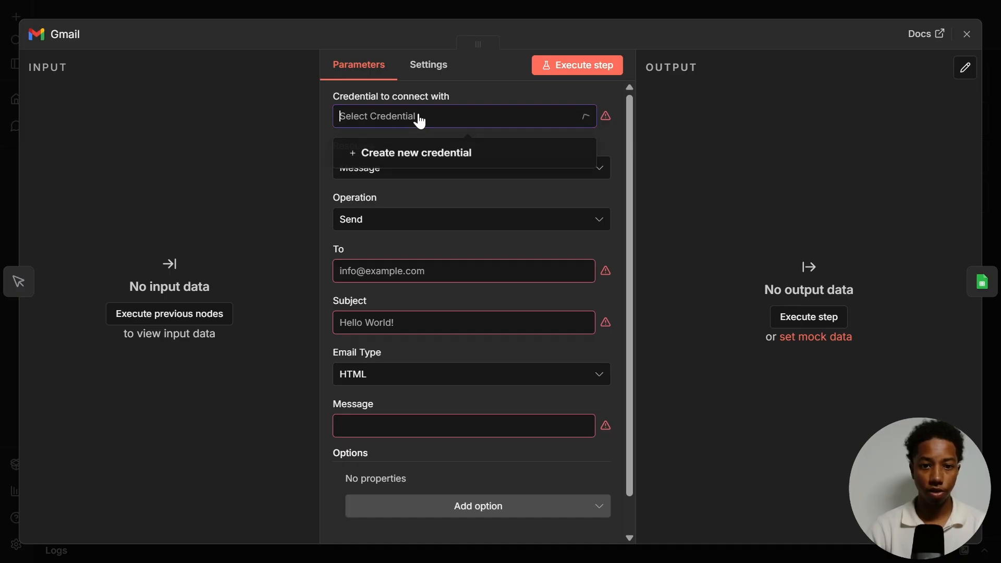
click(385, 155)
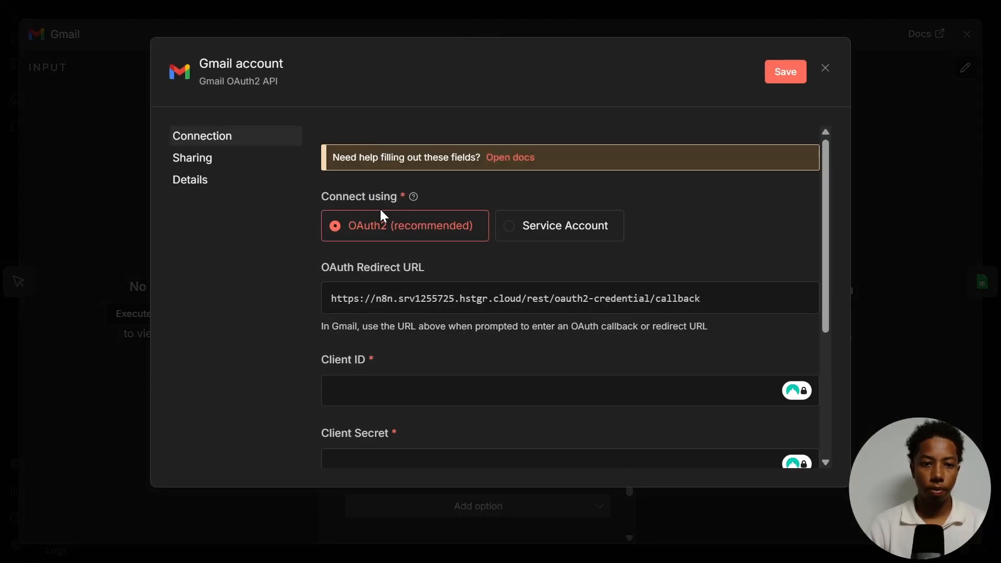
scroll(341, 244, down, 2)
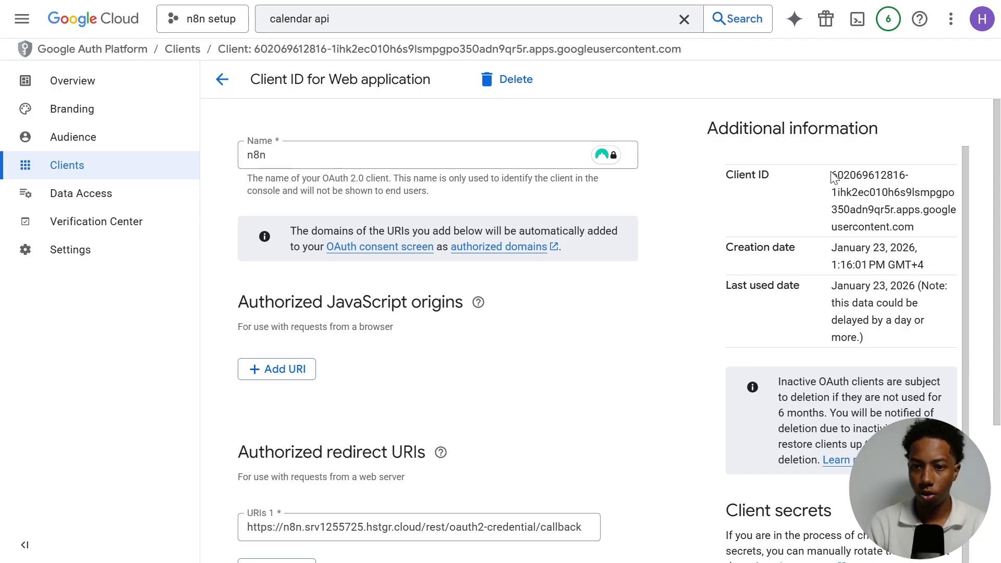
- Copy the OAuth client ID from Google Cloud and paste it into the Gmail credential's Client ID field
drag(831, 172, 924, 230)
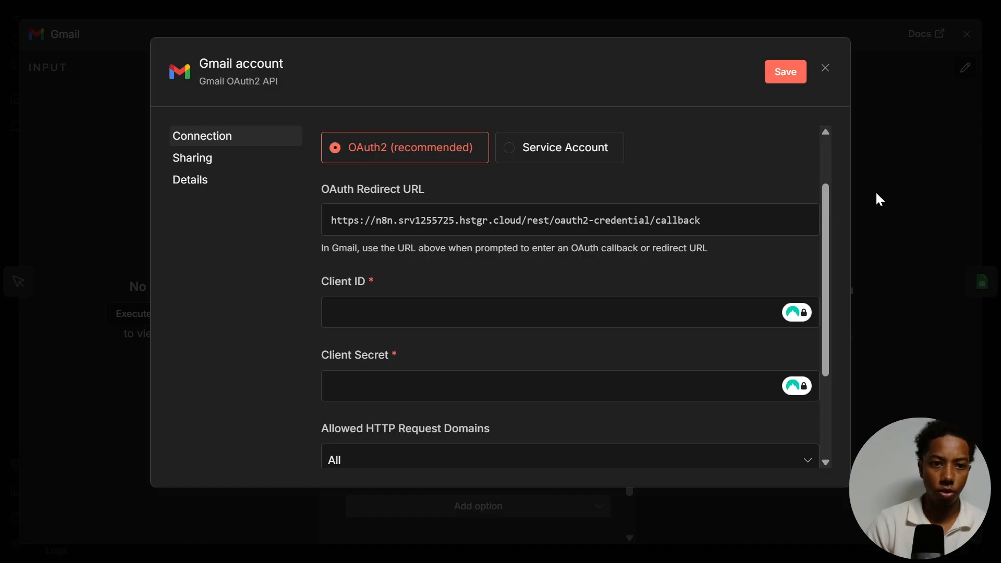
key(ctrl+v)
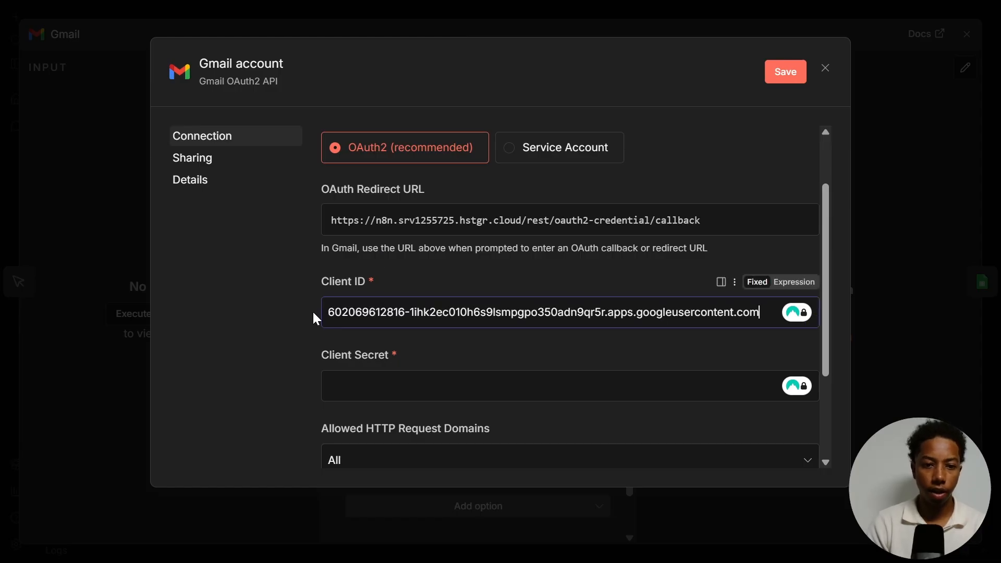
- Copy the client secret from Google Cloud and paste it into the Gmail credential's Client Secret field
scroll(323, 300, down, 3)
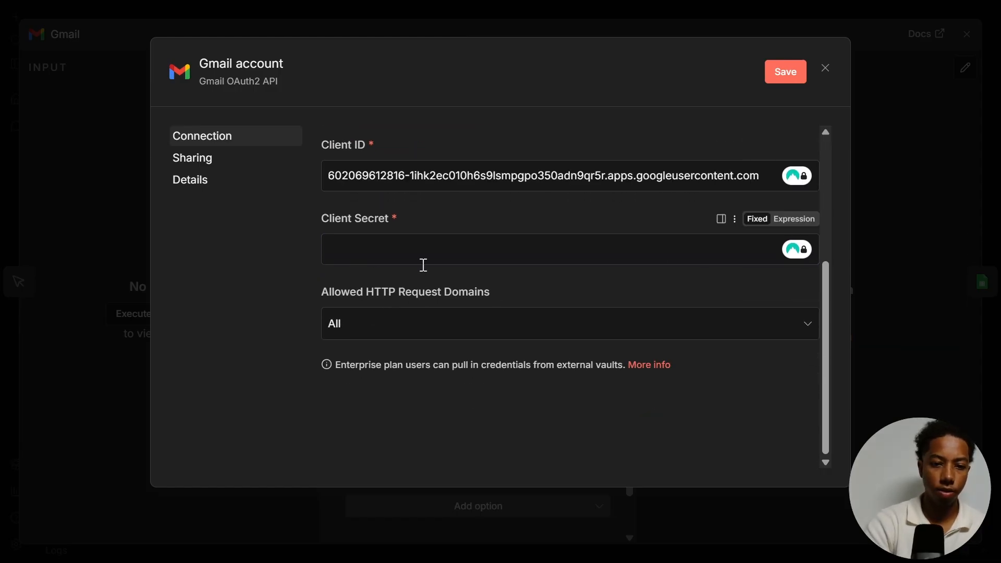
key(ctrl+Tab)
click(714, 387)
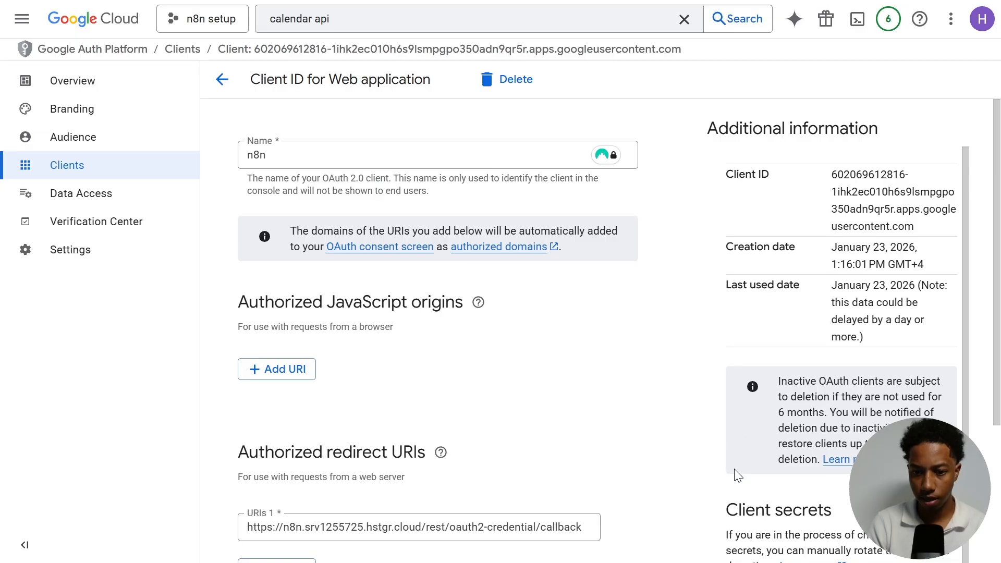
scroll(737, 471, down, 4)
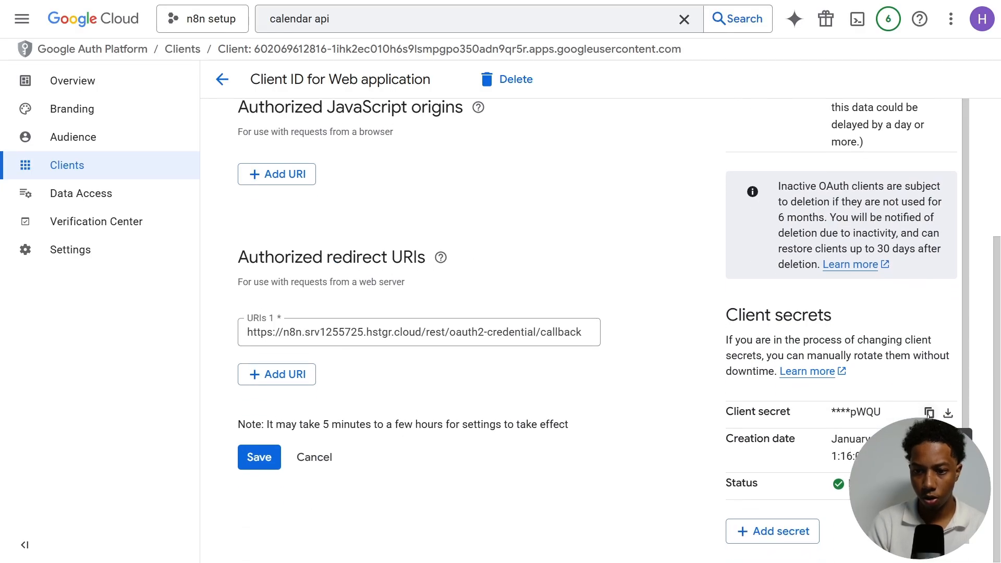
scroll(782, 292, up, 2)
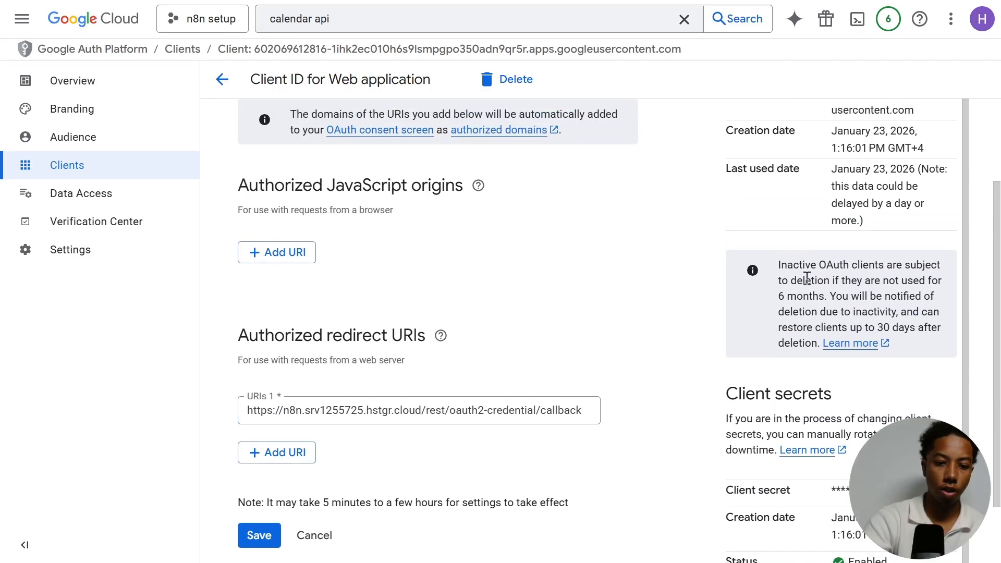
key(ctrl+Tab)
click(429, 245)
key(ctrl+v)
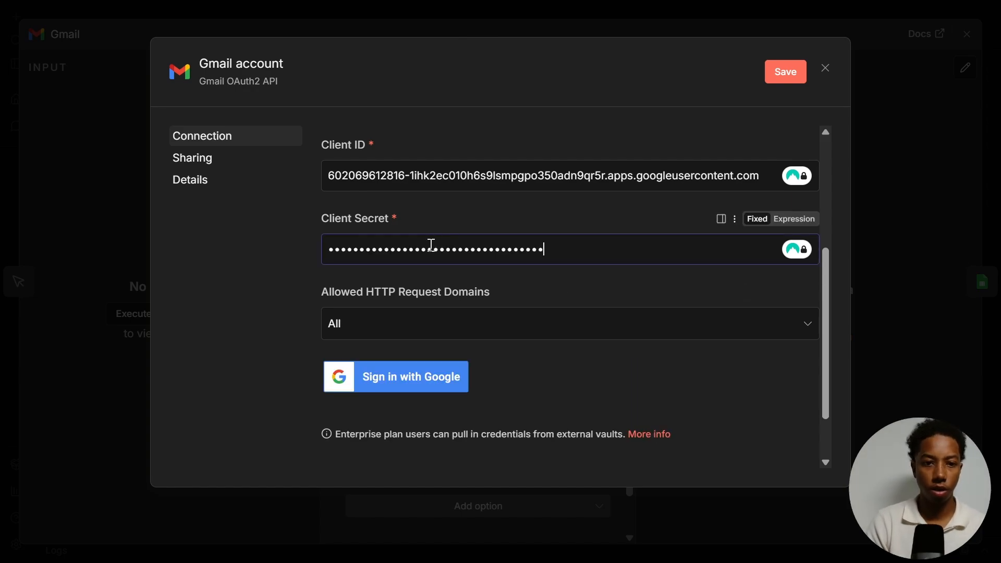
- Start Sign in with Google from the Gmail credential and choose the Google account
scroll(468, 212, down, 2)
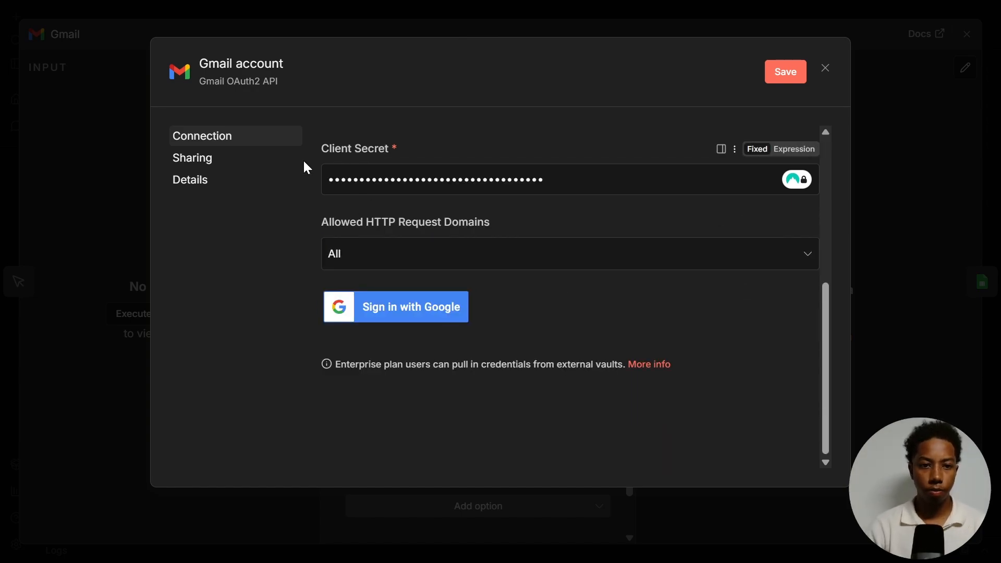
scroll(354, 208, up, 2)
scroll(349, 232, down, 2)
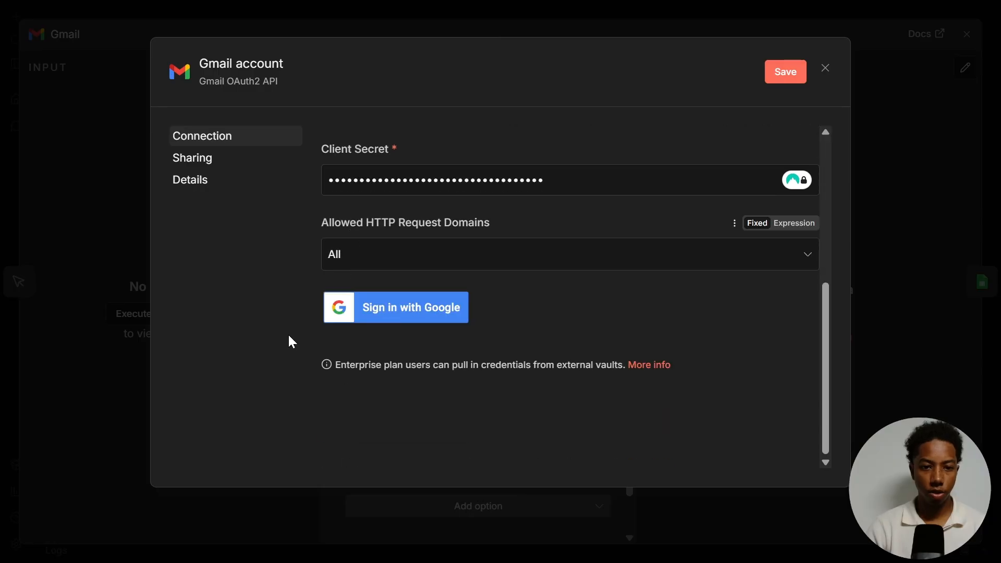
click(390, 311)
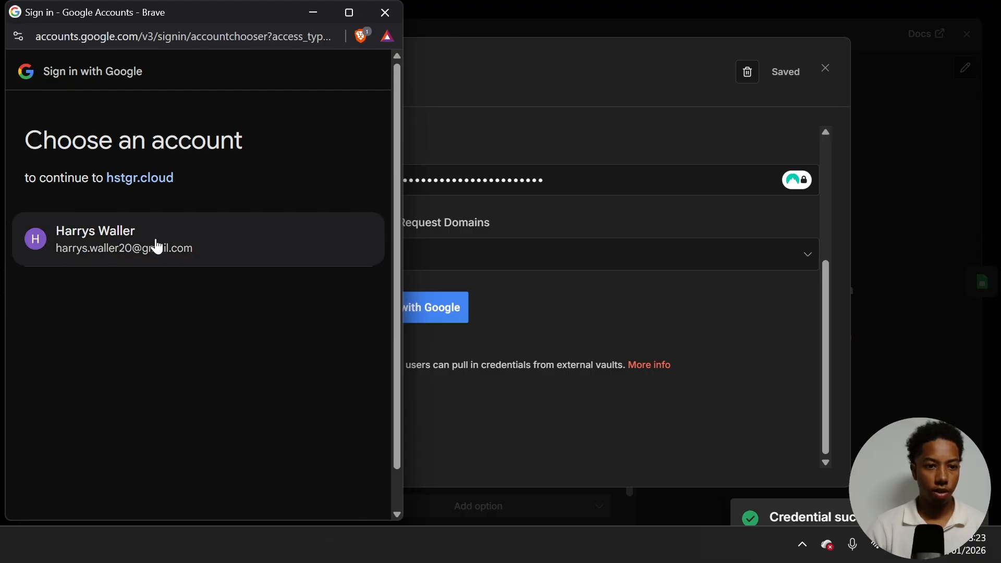
click(154, 242)
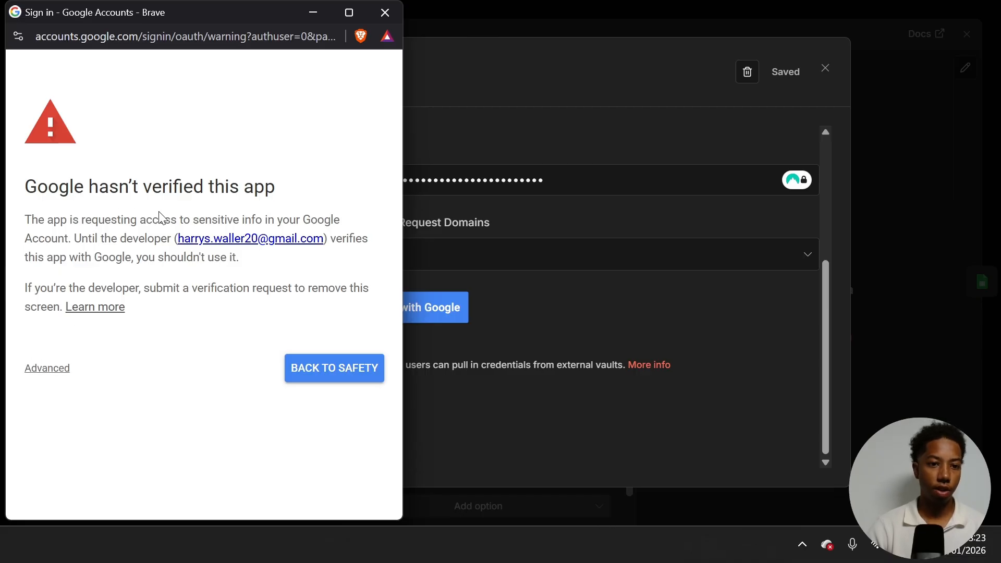
- Proceed past the unverified-app warning to hstgr.cloud and select all requested Gmail permissions
click(48, 369)
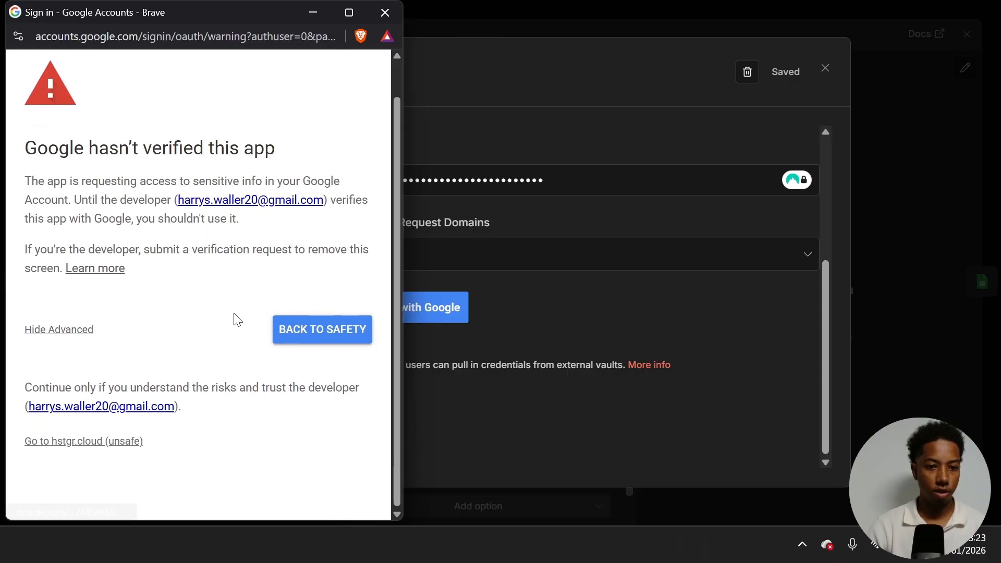
click(73, 442)
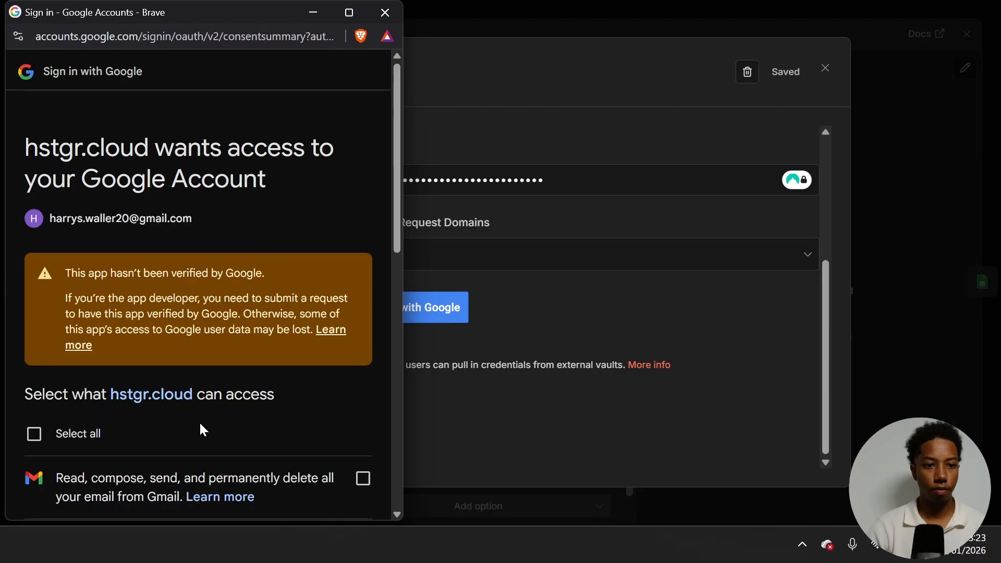
scroll(115, 348, down, 5)
click(52, 192)
- Continue to grant the access and close the sign-in window
scroll(98, 308, down, 8)
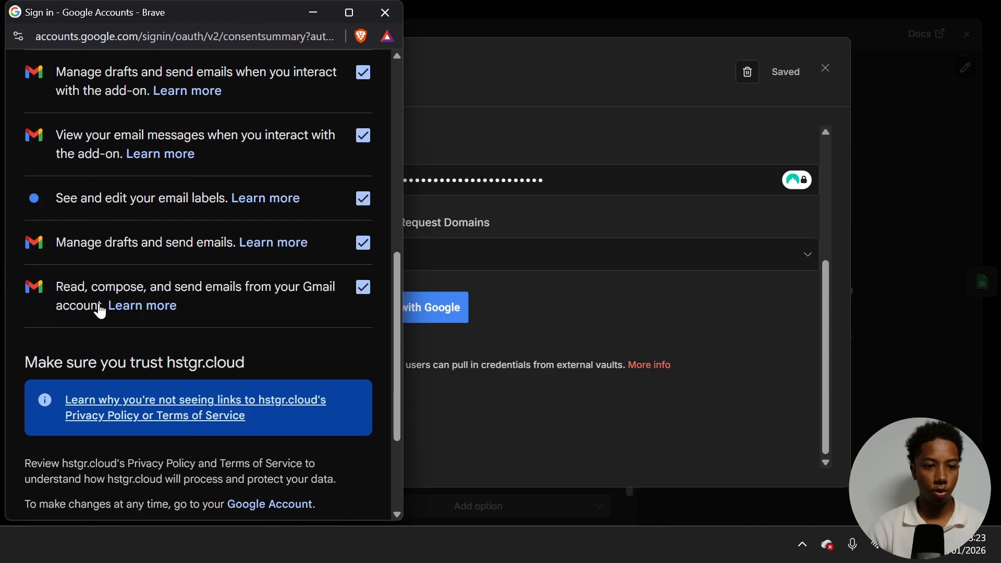
scroll(235, 304, up, 6)
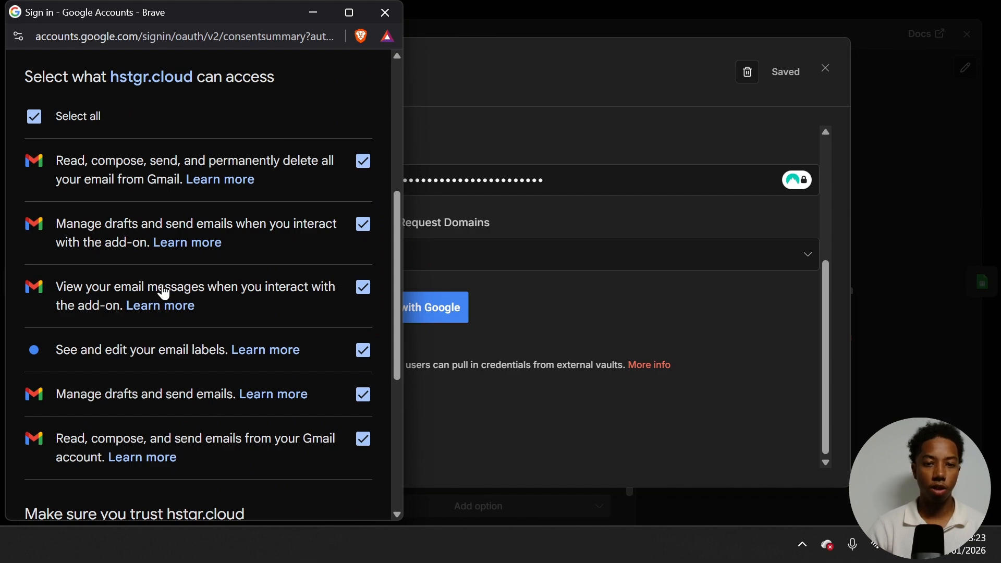
scroll(163, 293, down, 6)
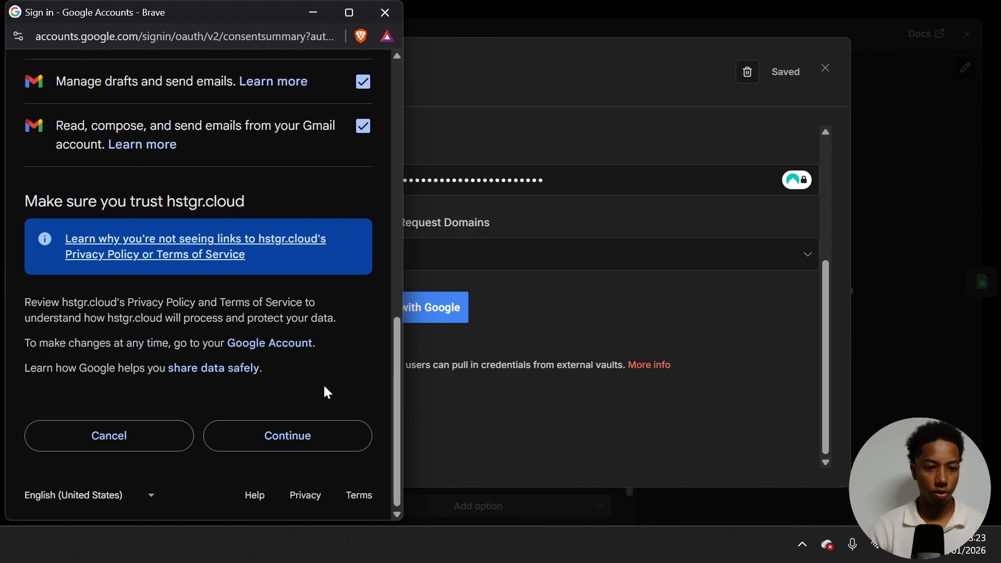
click(301, 442)
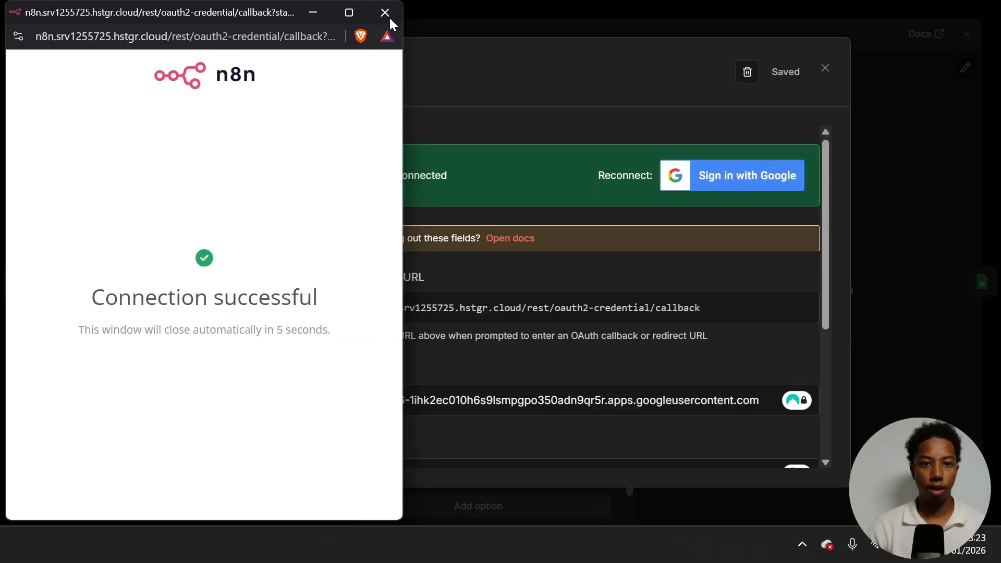
click(385, 12)
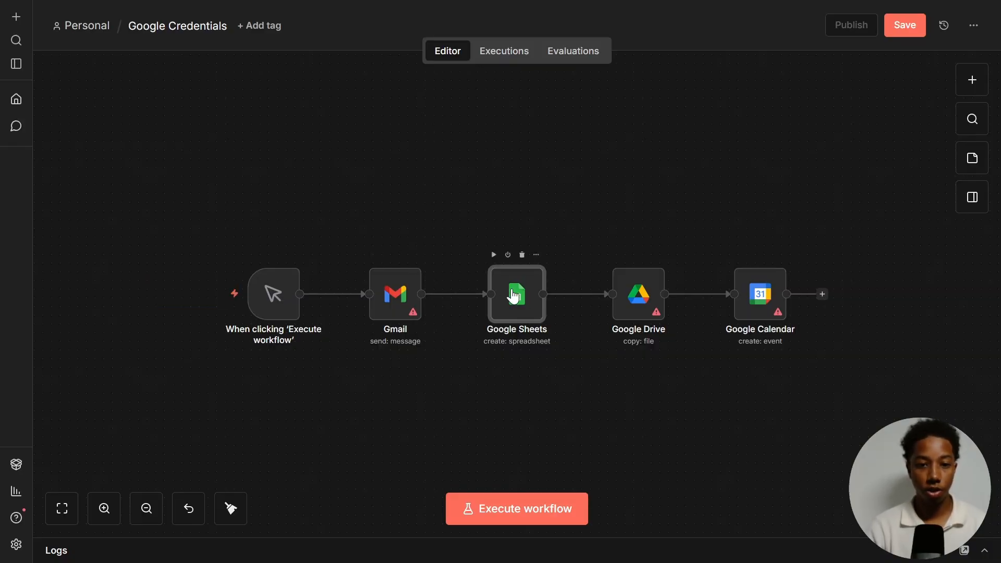
- Open the Google Sheets node and create a new Google Sheets credential
double_click(516, 294)
click(446, 122)
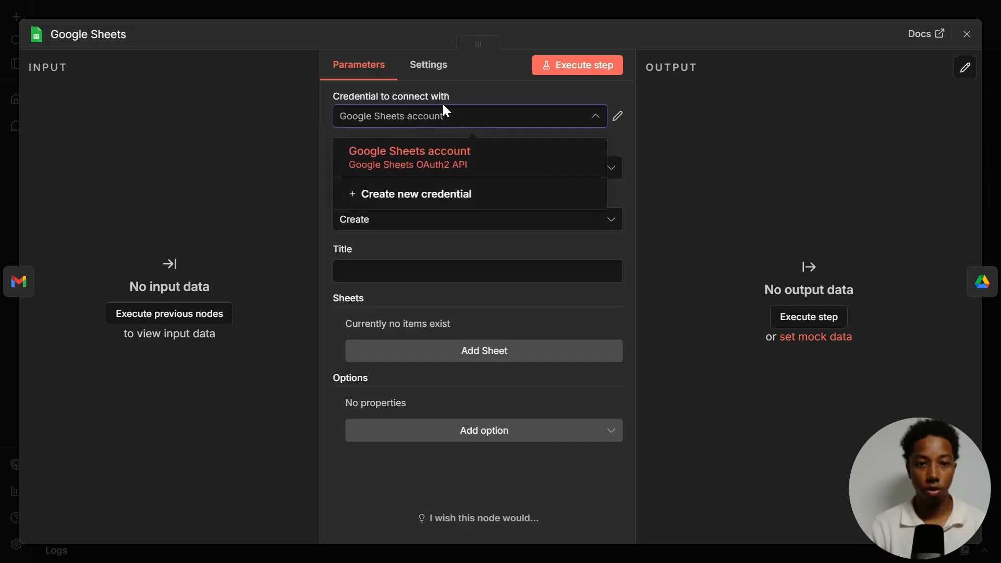
click(425, 195)
scroll(393, 252, down, 2)
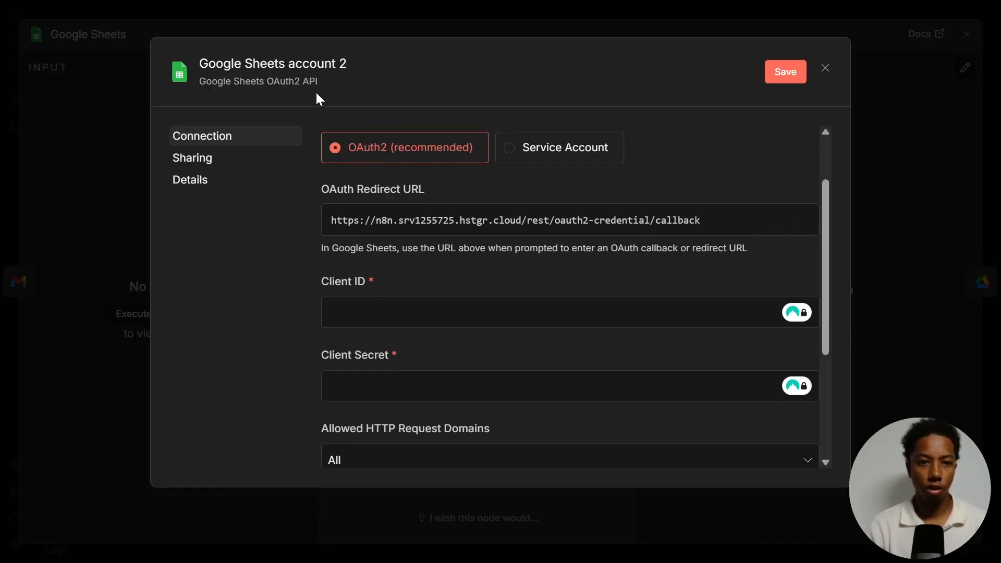
scroll(349, 290, down, 2)
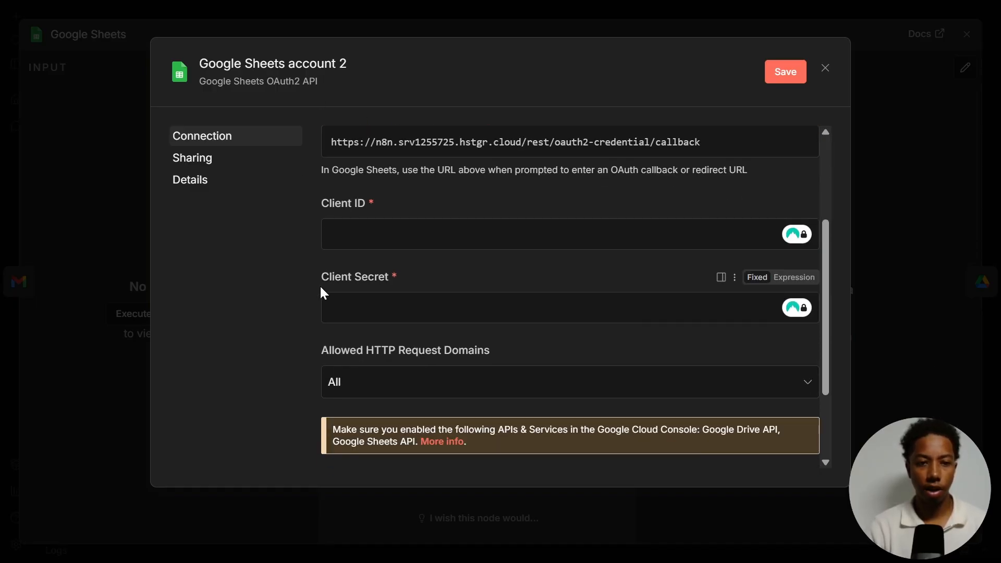
- Check the client secret section of the OAuth client in Google Cloud, then return to the Sheets credential
key(ctrl+Tab)
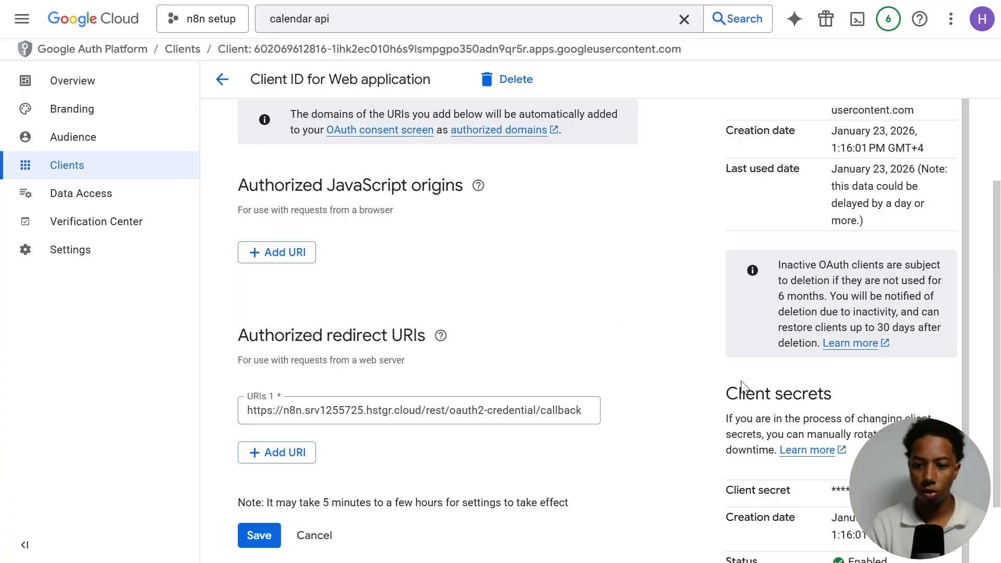
scroll(872, 381, down, 2)
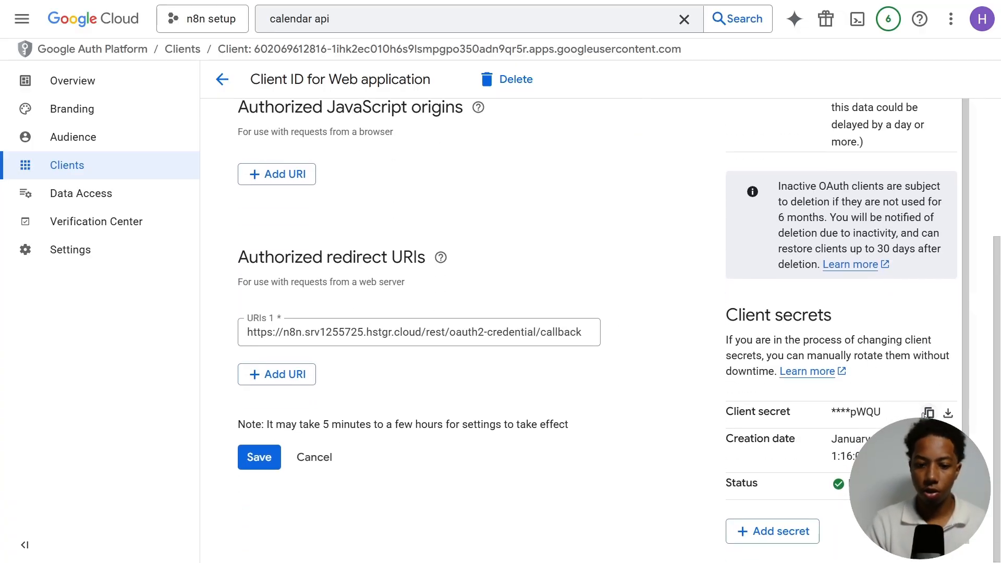
key(ctrl+shift+Tab)
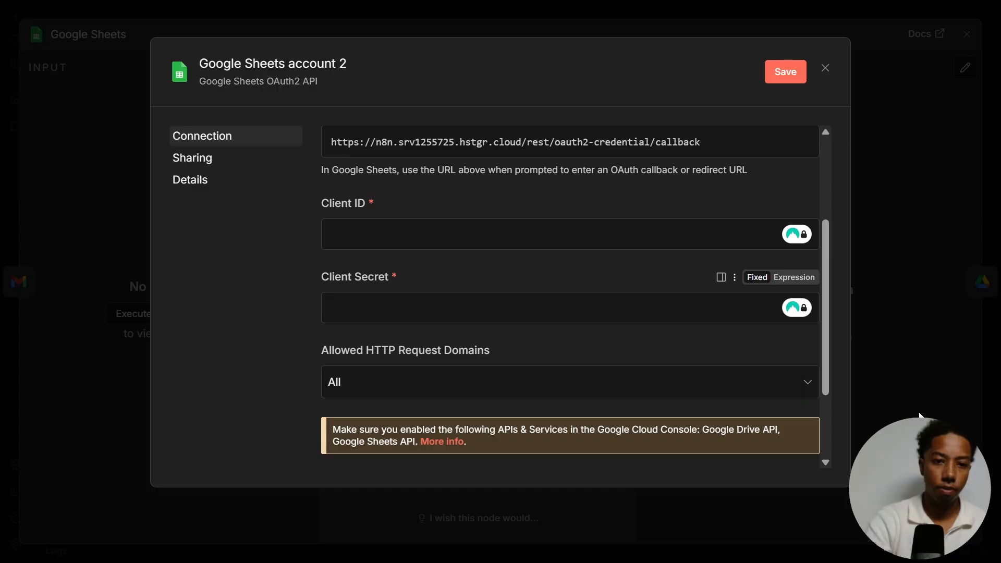
- Paste the client secret into the Sheets credential, then copy the client ID from the Google Cloud OAuth client and paste it in
click(384, 311)
key(ctrl+v)
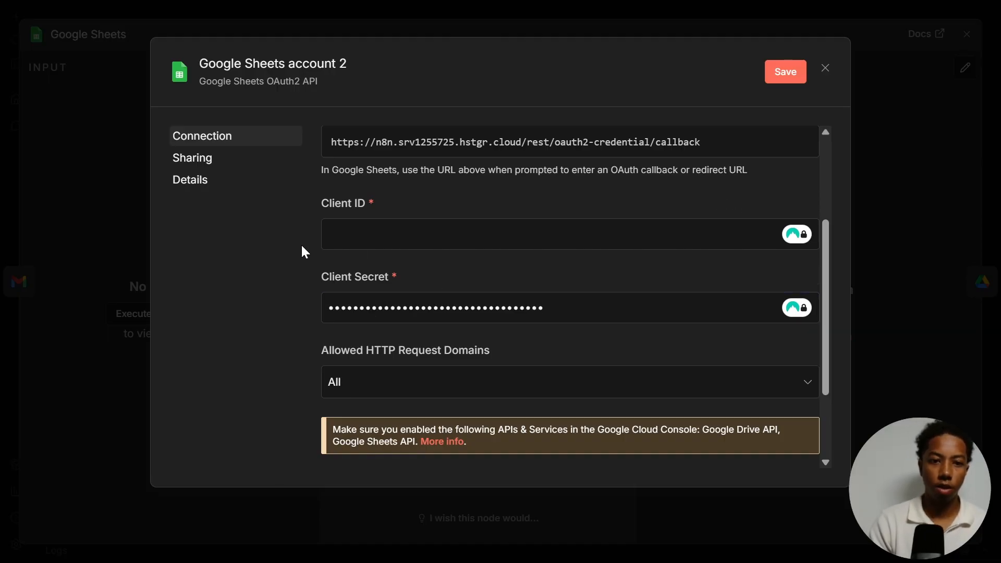
key(ctrl+Tab)
scroll(852, 321, up, 4)
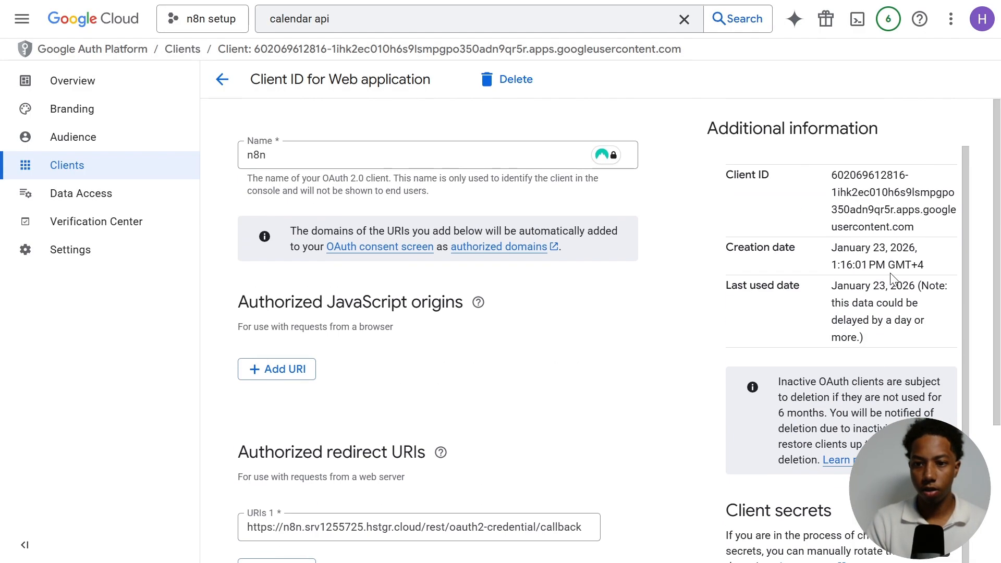
drag(836, 177, 920, 232)
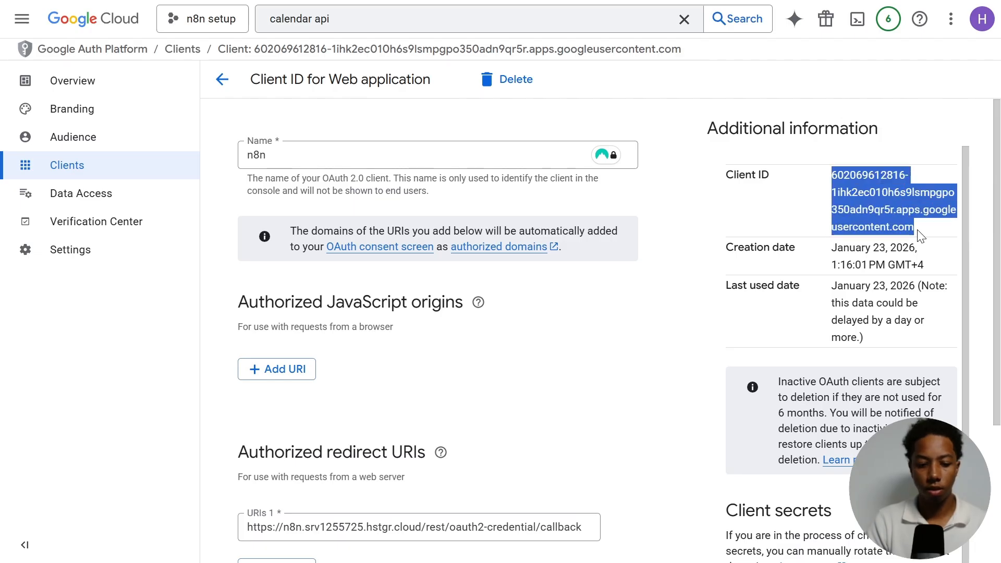
key(ctrl+Tab)
click(384, 226)
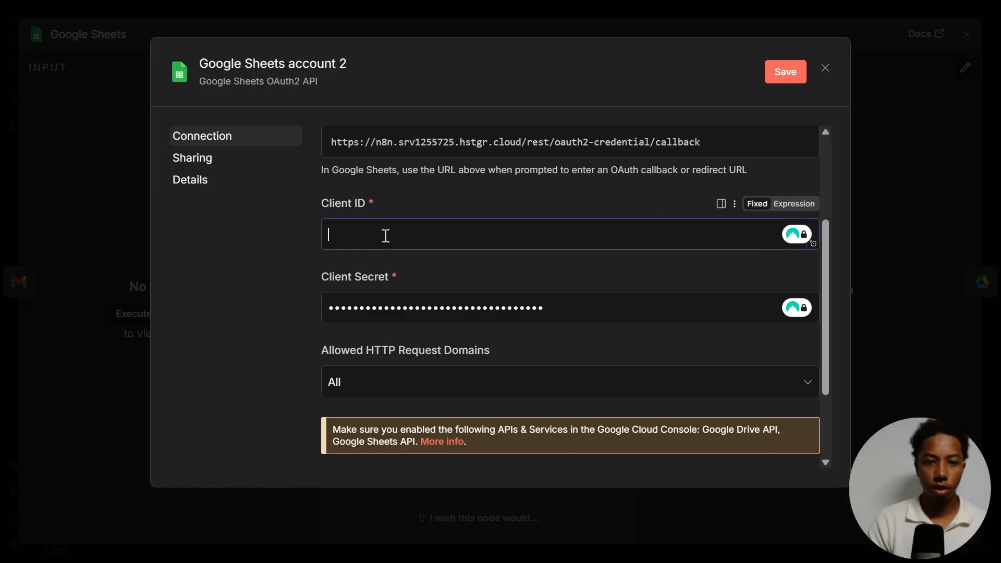
key(ctrl+v)
- Start Google sign-in for the Sheets credential and proceed past the unverified-app warning to hstgr.cloud
scroll(403, 277, down, 2)
scroll(403, 277, down, 2)
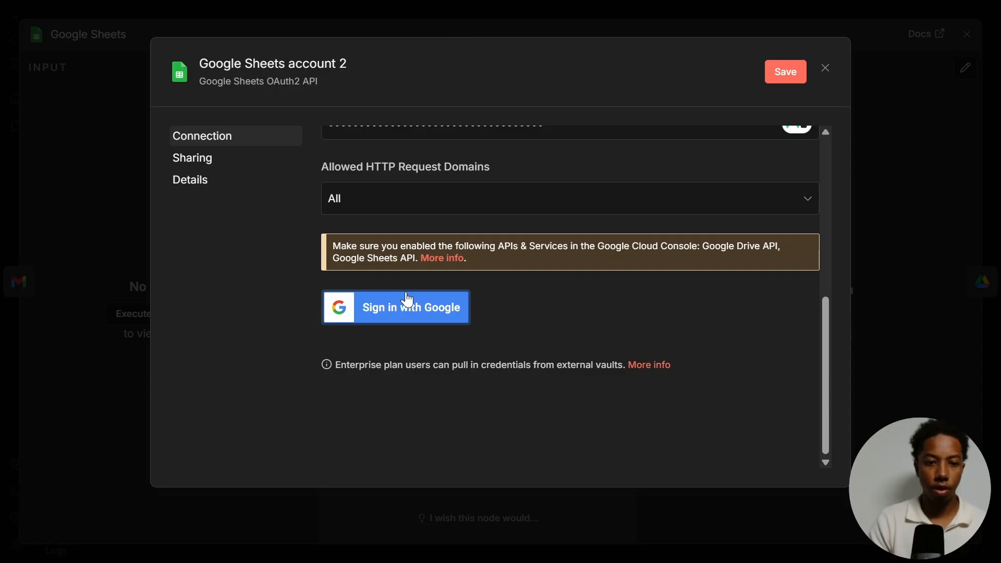
click(379, 306)
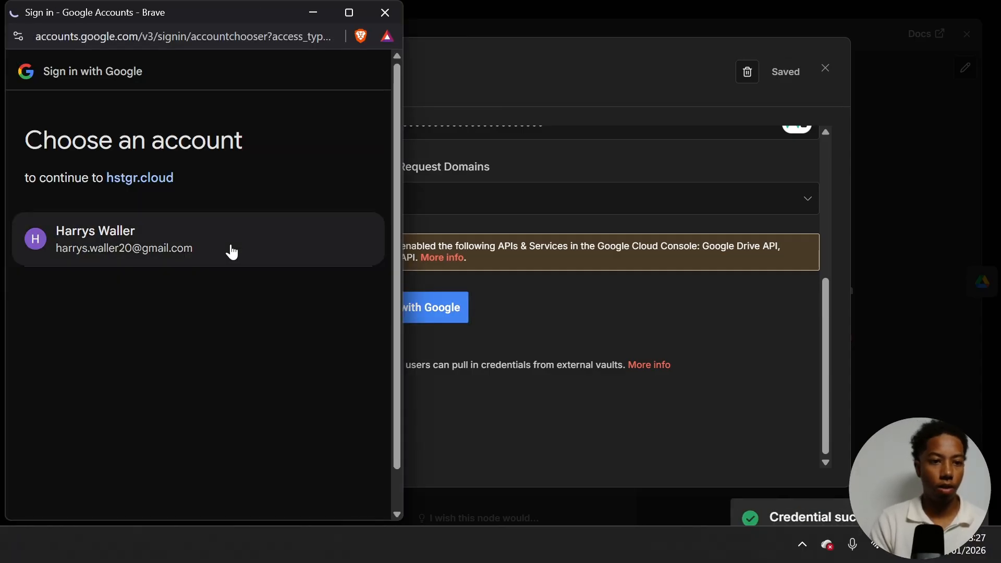
click(218, 233)
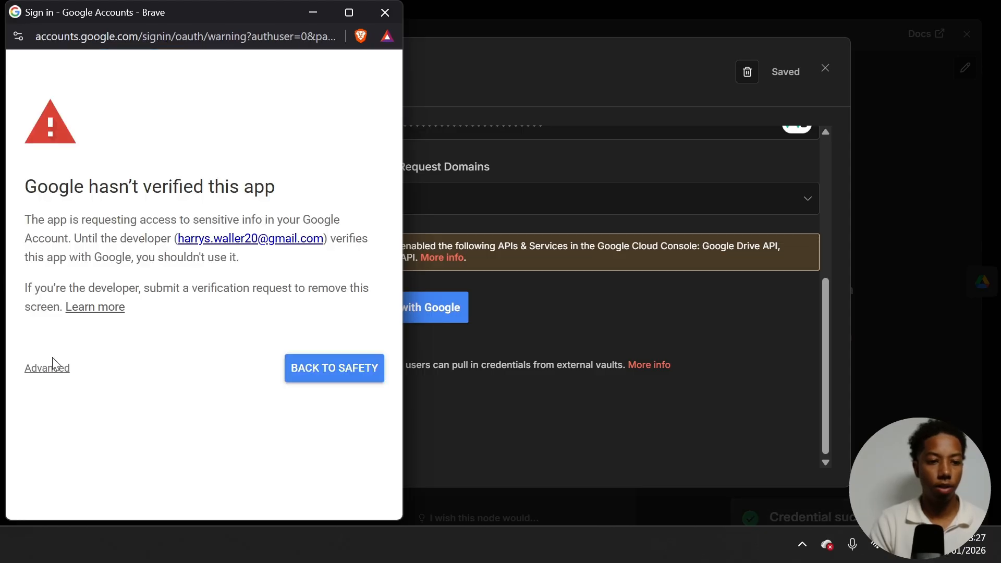
click(49, 368)
scroll(61, 481, down, 1)
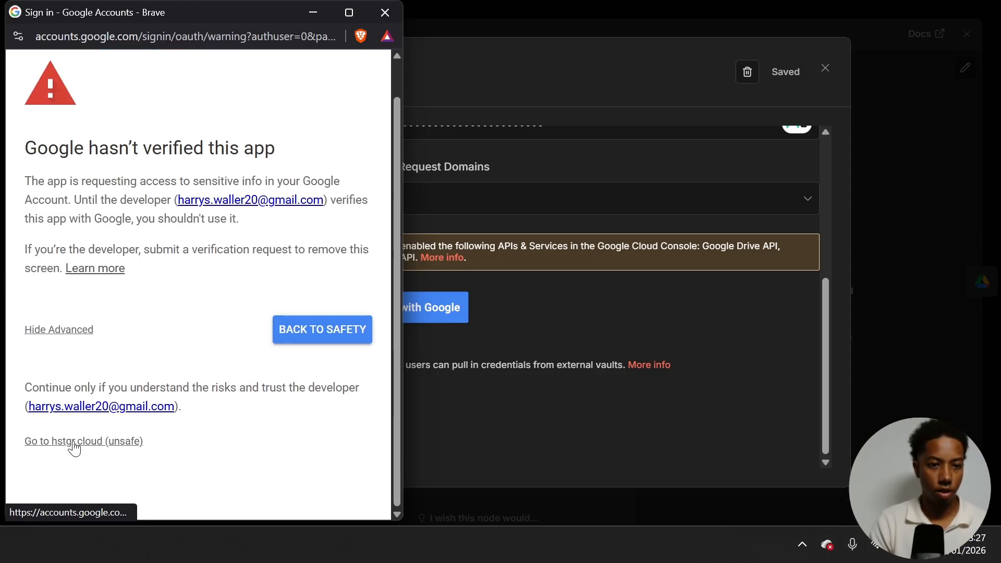
click(73, 445)
scroll(89, 318, down, 2)
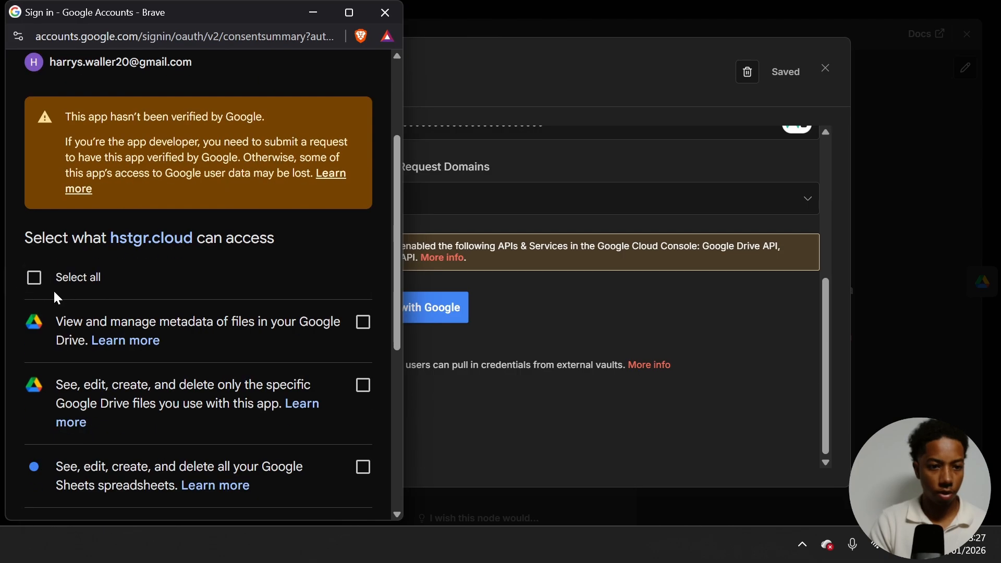
- Select all requested Drive and Sheets permissions, continue to grant access, and close the sign-in window
click(47, 277)
scroll(330, 232, down, 6)
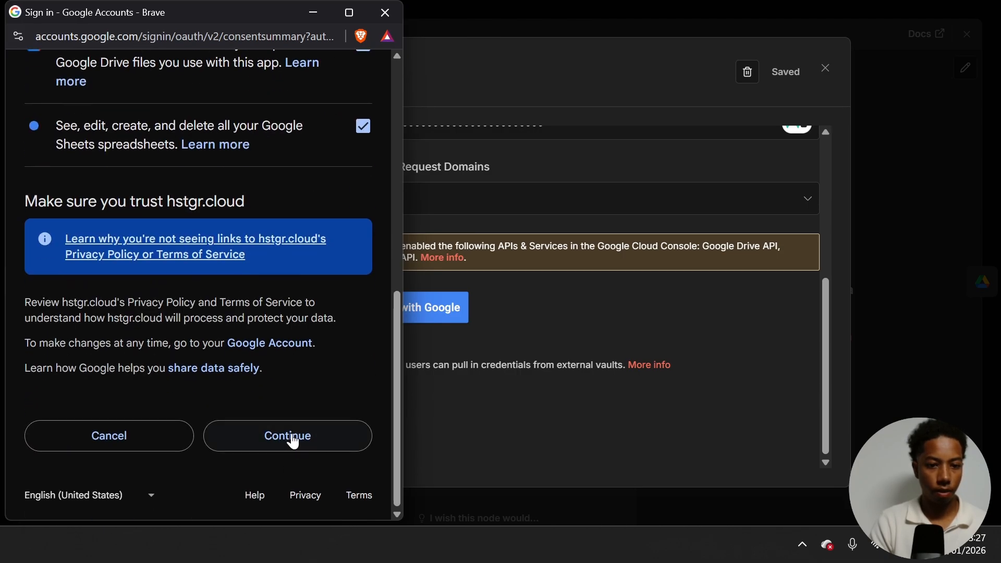
click(293, 442)
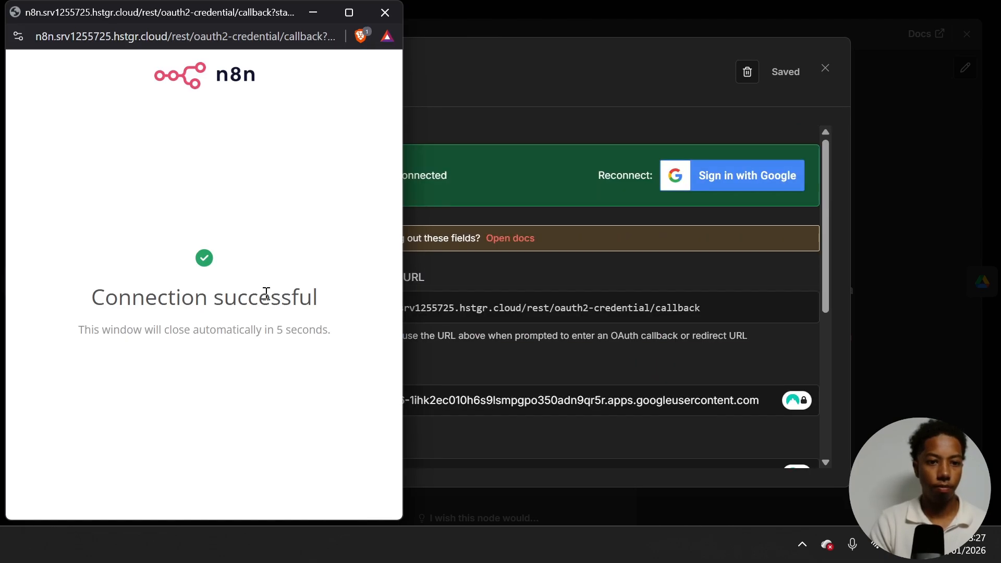
click(384, 12)
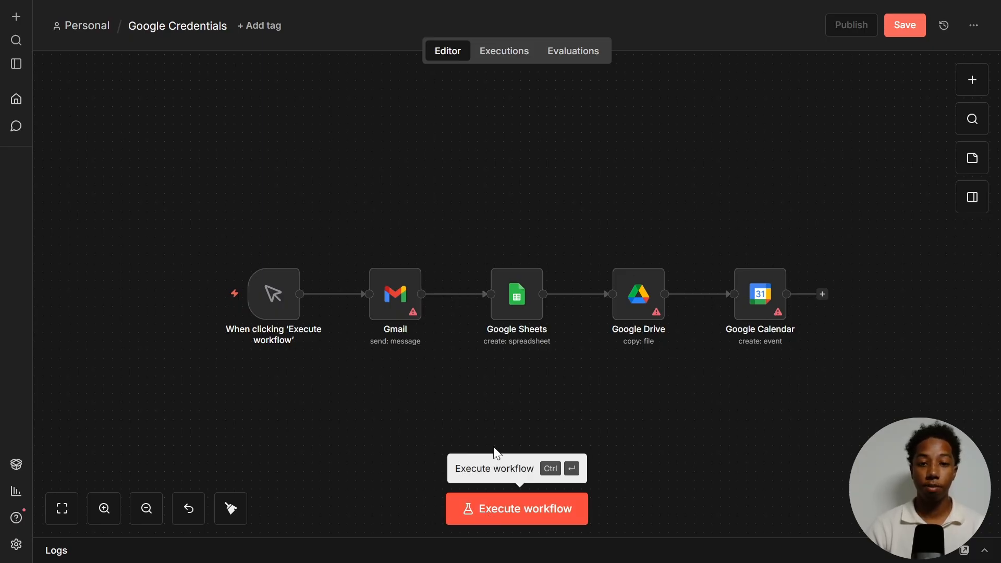
mouse_move(739, 268)
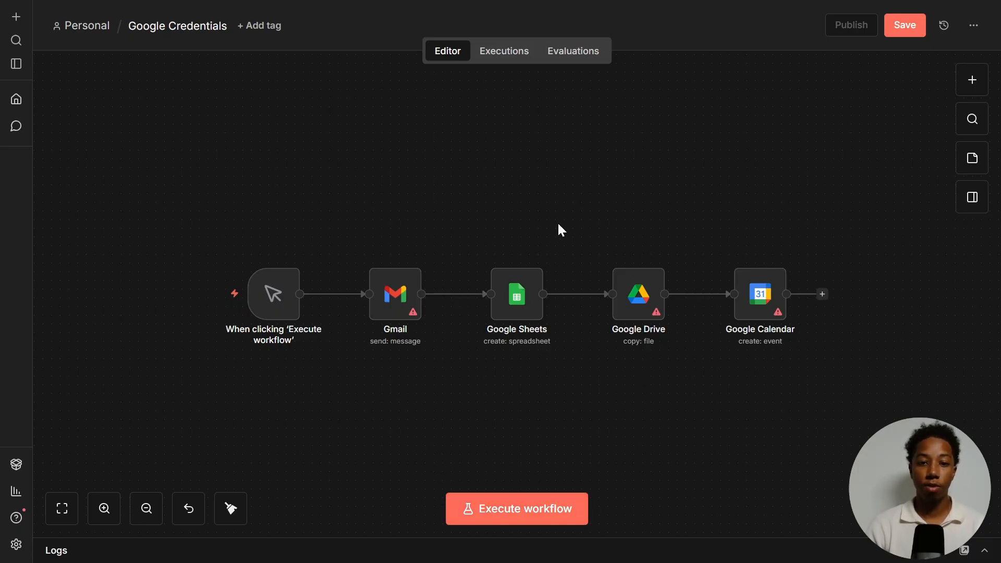